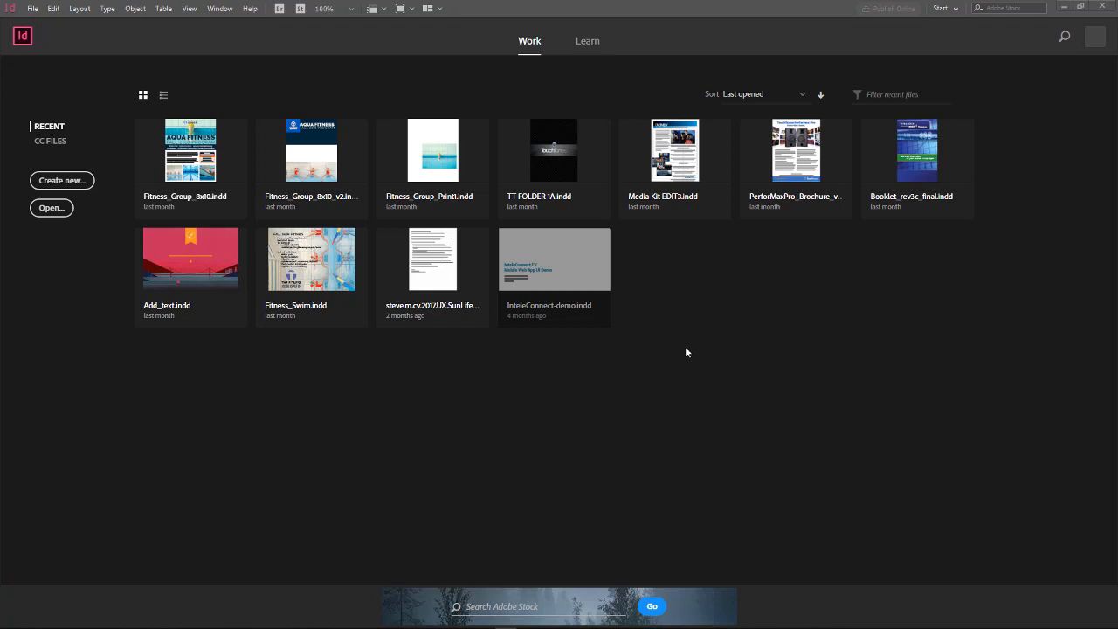
# Start a new print document and set its measurement units to inches.
pyautogui.click(33, 9)
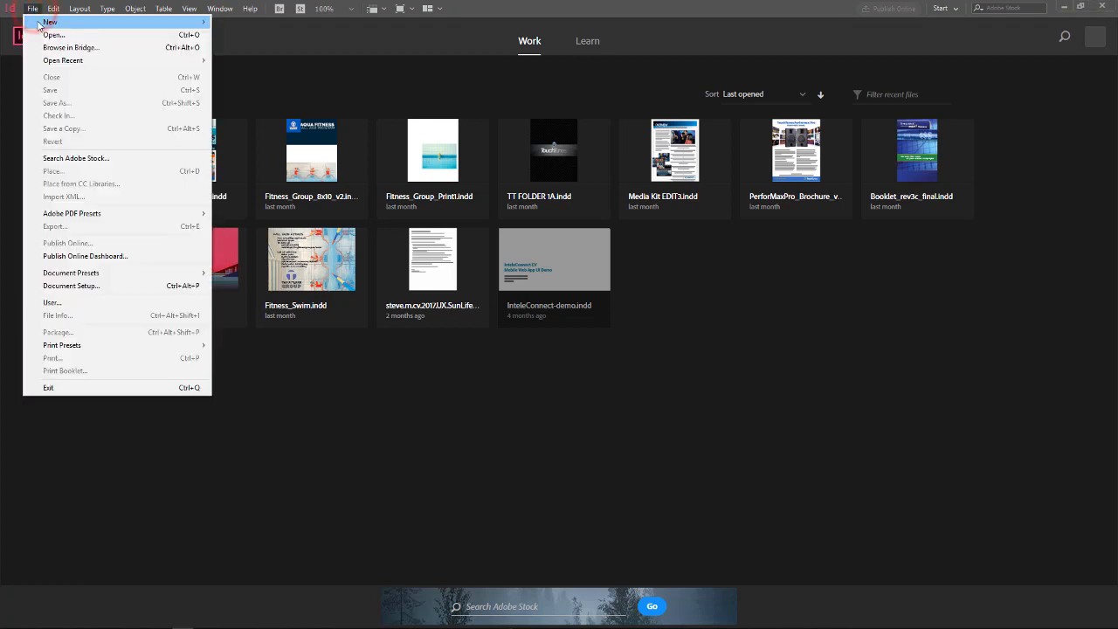
pyautogui.moveTo(39, 23)
pyautogui.click(233, 23)
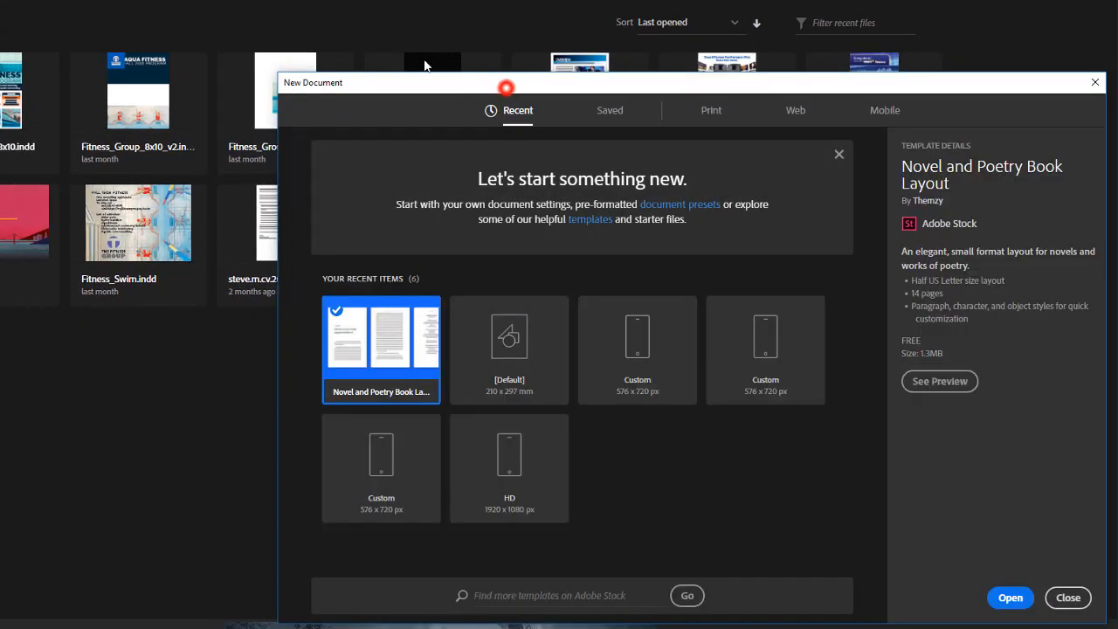
pyautogui.moveTo(507, 88); pyautogui.dragTo(292, 16)
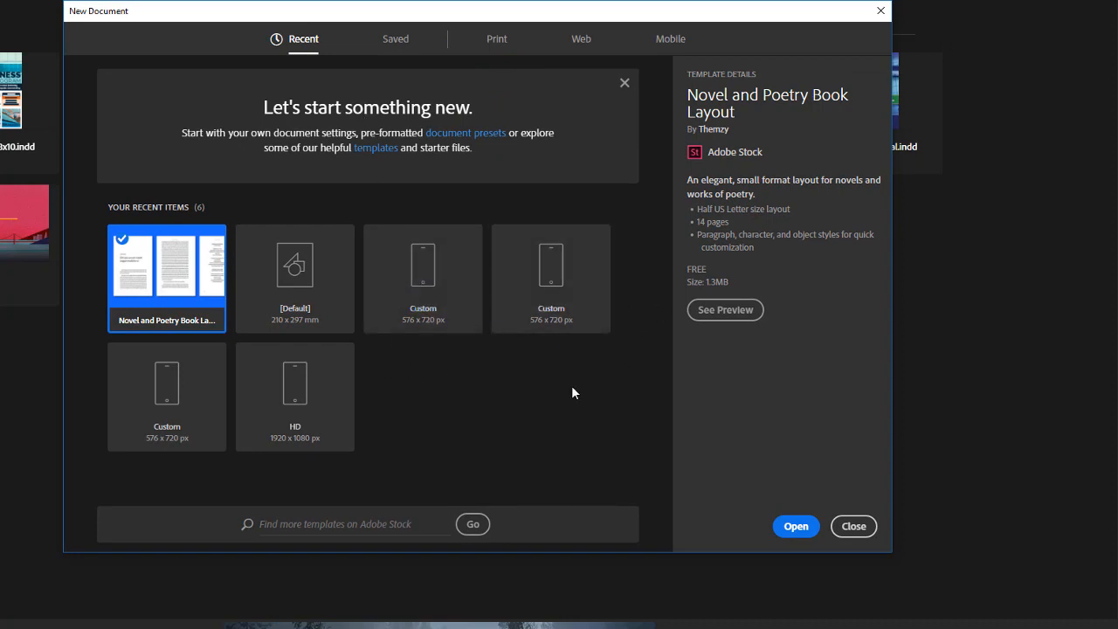
pyautogui.click(498, 40)
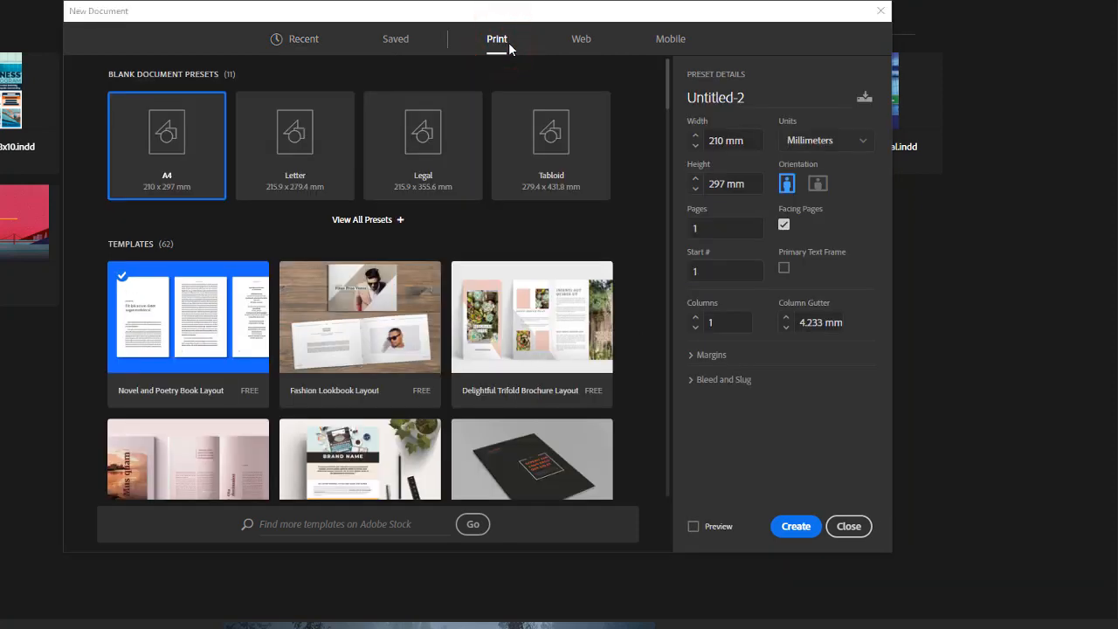
pyautogui.click(825, 144)
pyautogui.click(814, 215)
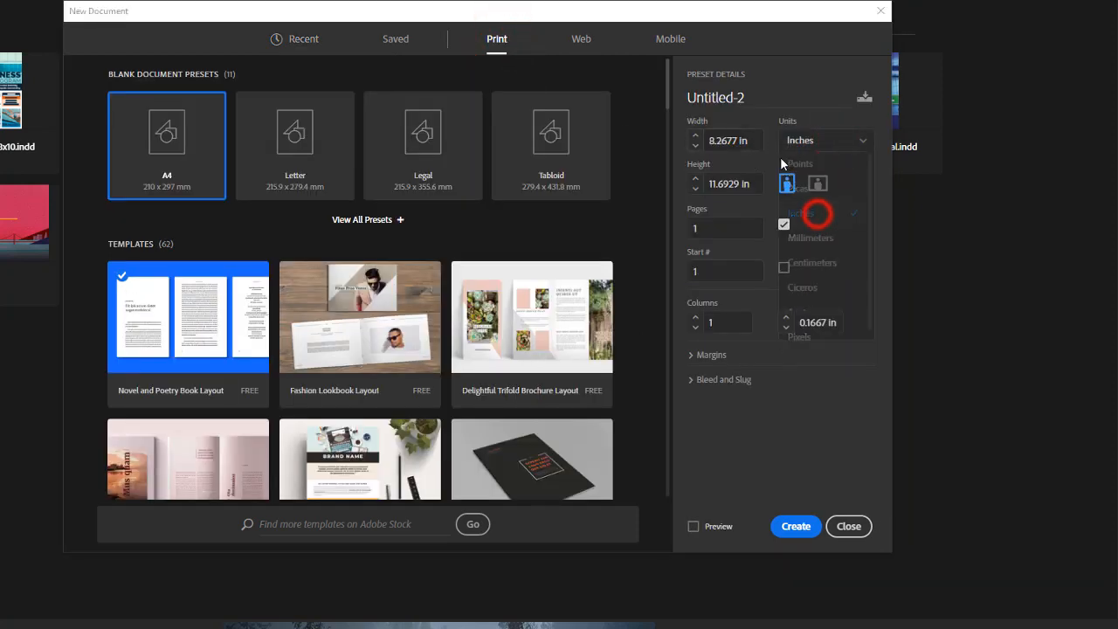
# Set the page size to 5.5 in wide by 8.5 in high.
pyautogui.click(753, 141)
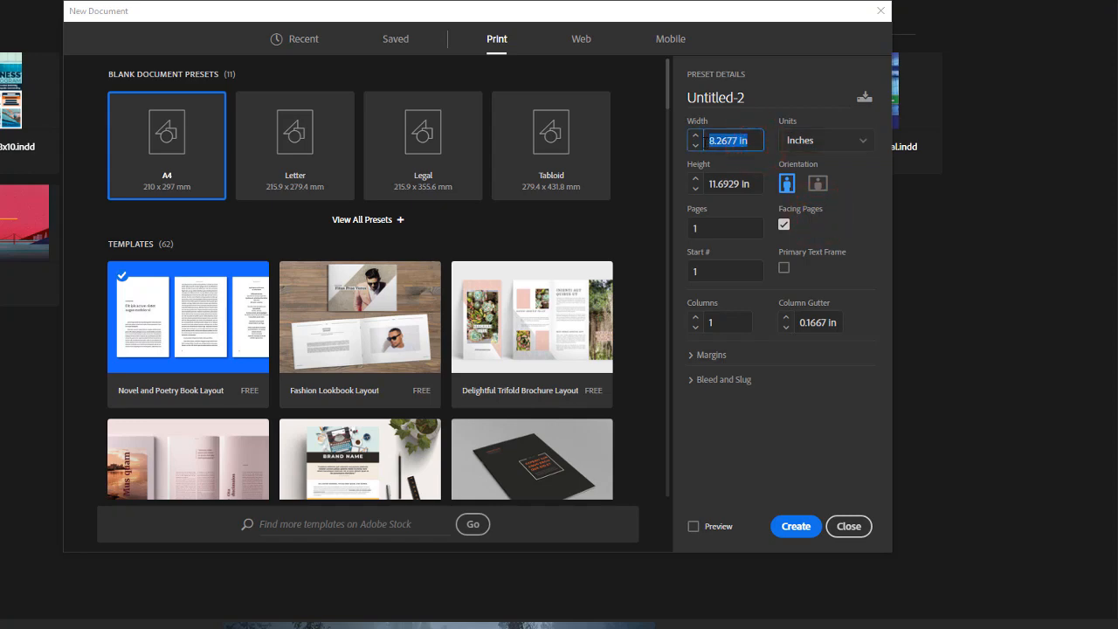
pyautogui.write('11')
pyautogui.click(753, 184)
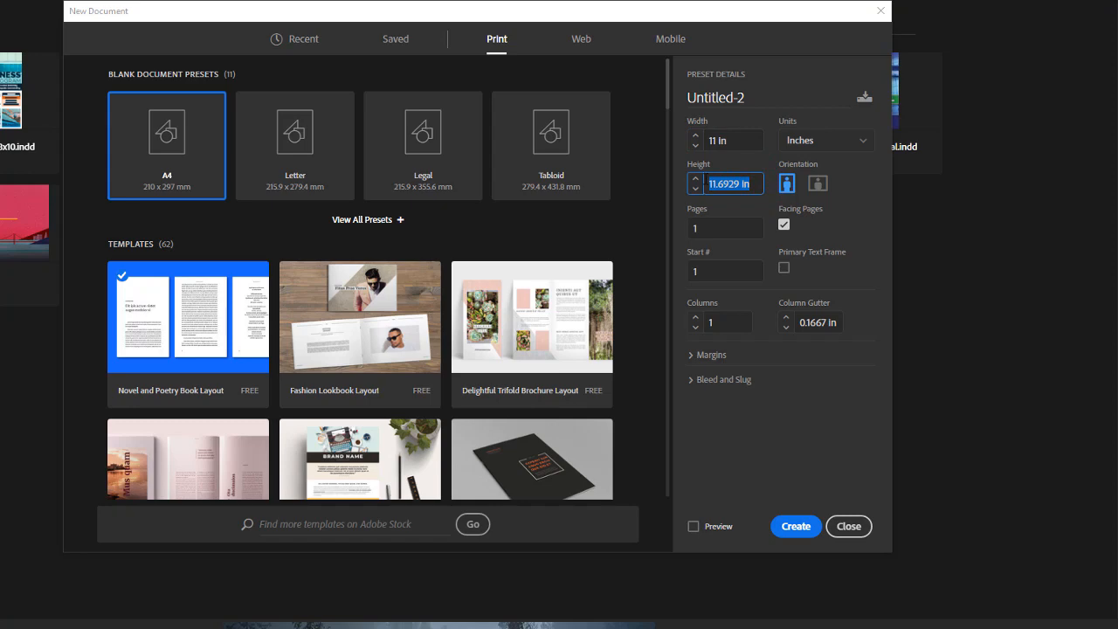
pyautogui.write('8.5')
pyautogui.click(737, 141)
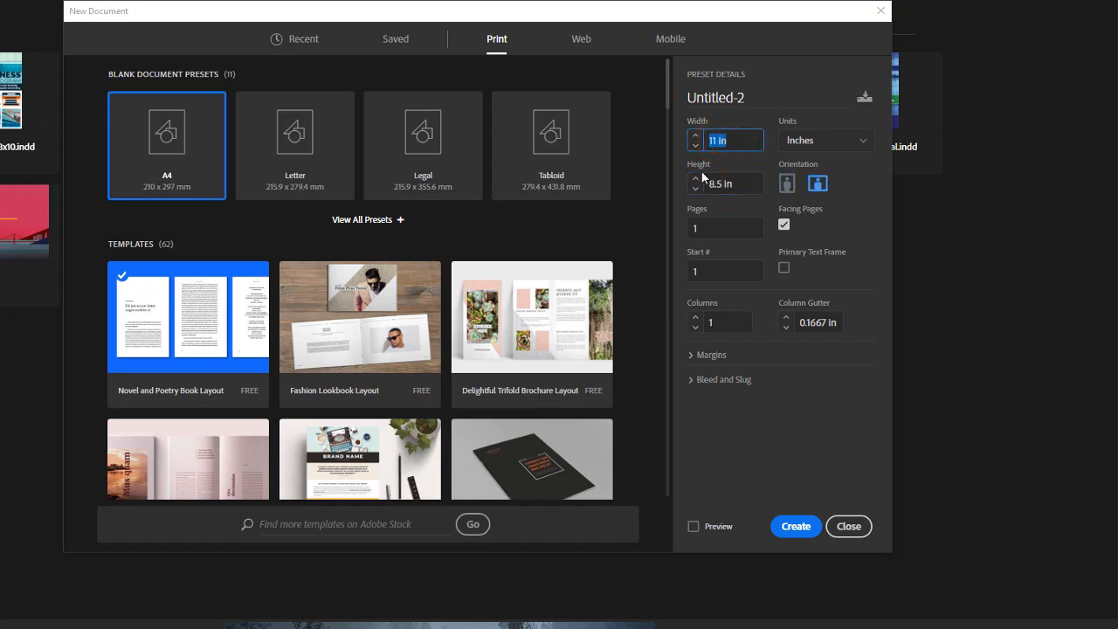
pyautogui.write('5.5')
# Set the document to 2 pages, turn off Facing Pages, and enable Primary Text Frame.
pyautogui.click(724, 227)
pyautogui.doubleClick(724, 226)
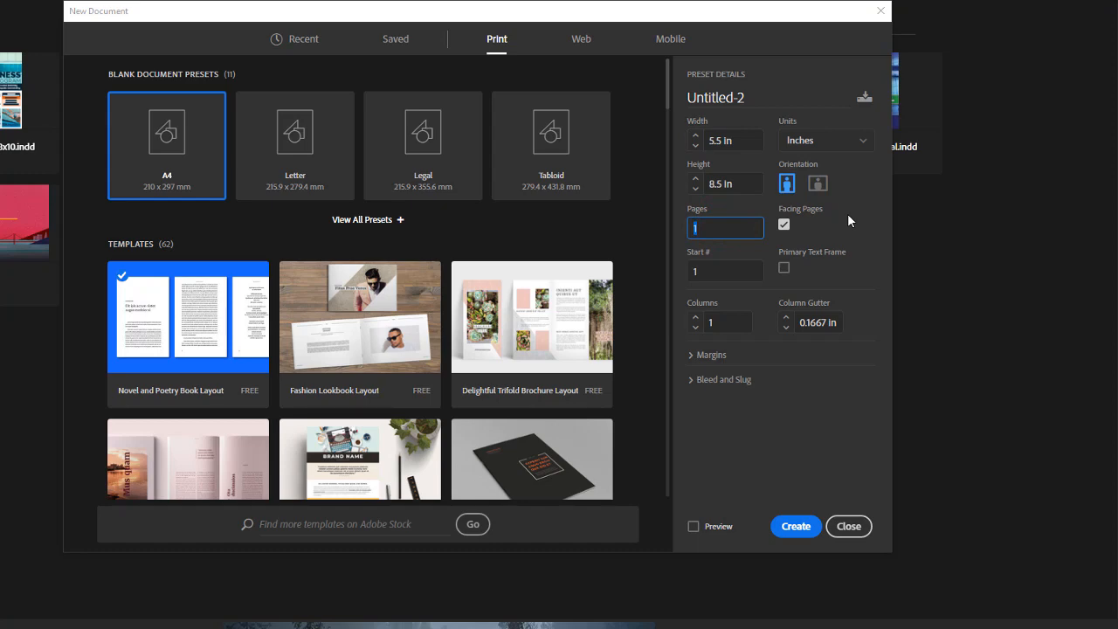
pyautogui.write('2')
pyautogui.click(784, 227)
pyautogui.click(784, 270)
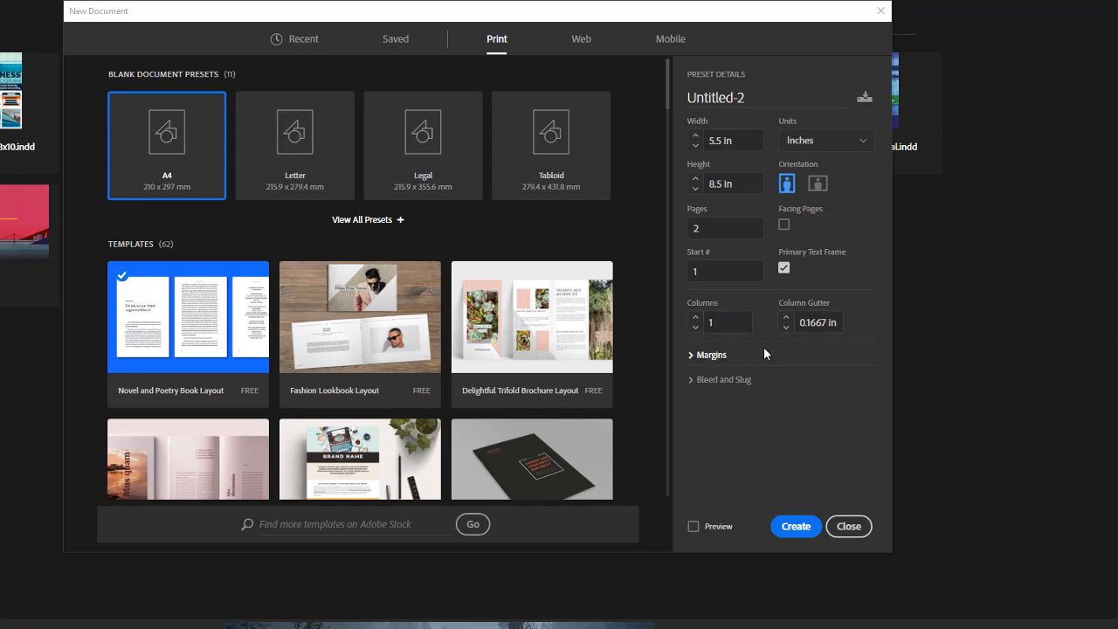
# Expand the margin and bleed settings and set the bleed to 0.125 in on all sides.
pyautogui.click(692, 357)
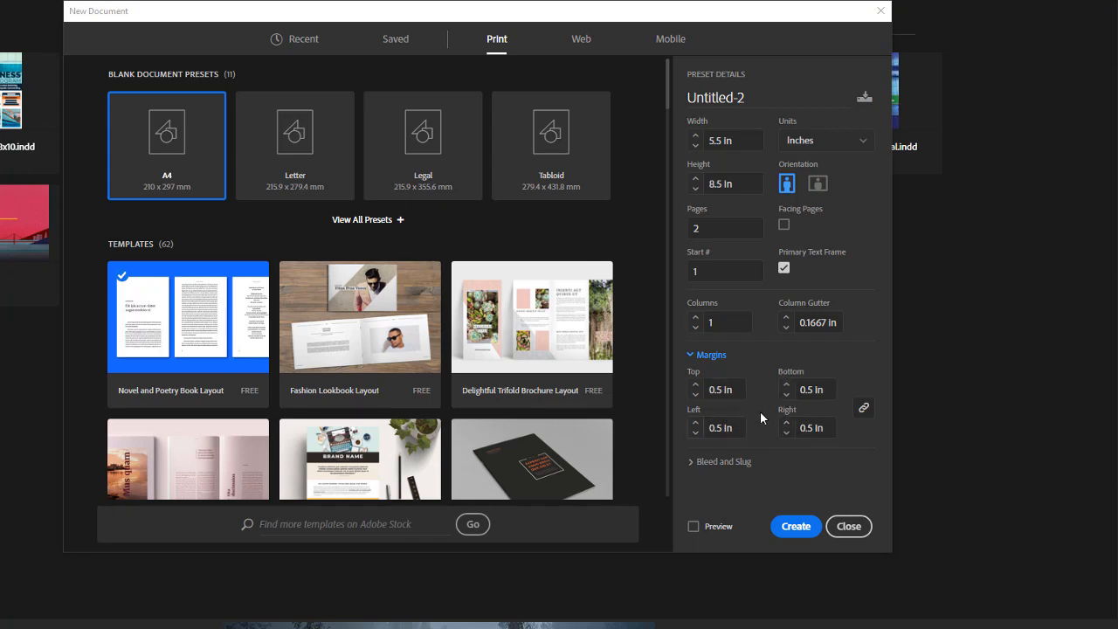
pyautogui.click(690, 461)
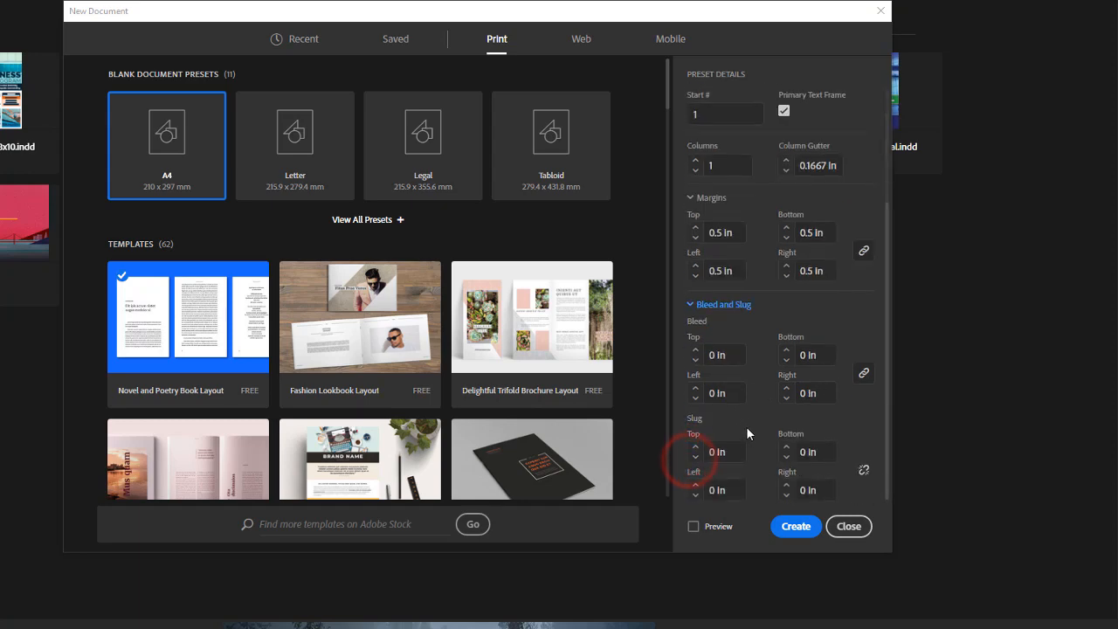
pyautogui.click(696, 349)
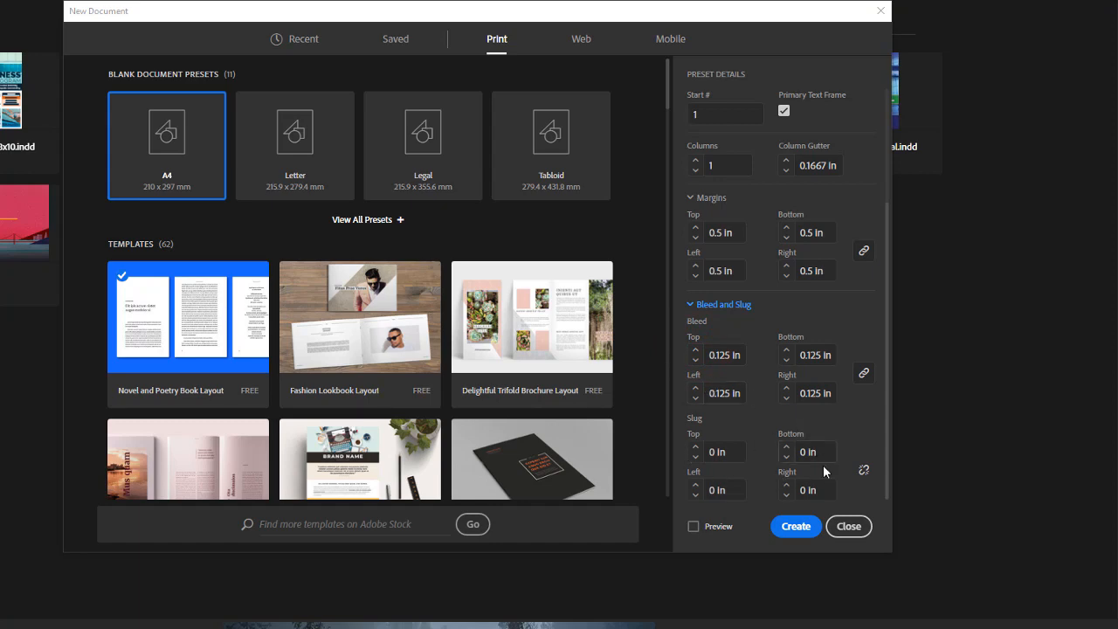
# Preview the new document behind the dialog and create it.
pyautogui.click(694, 526)
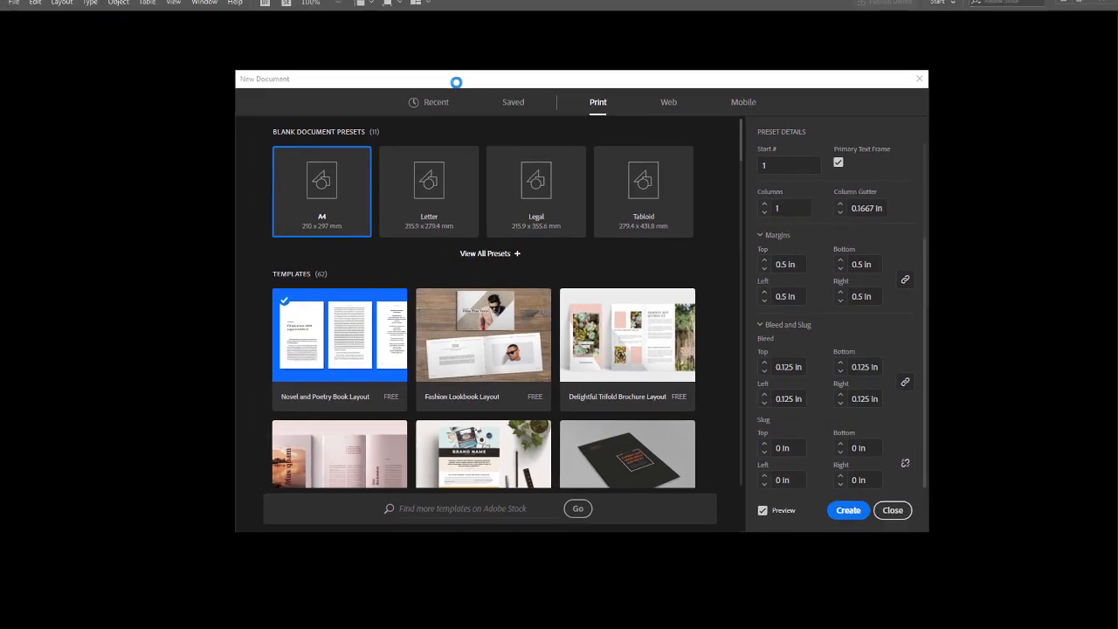
pyautogui.moveTo(327, 16); pyautogui.dragTo(409, 18)
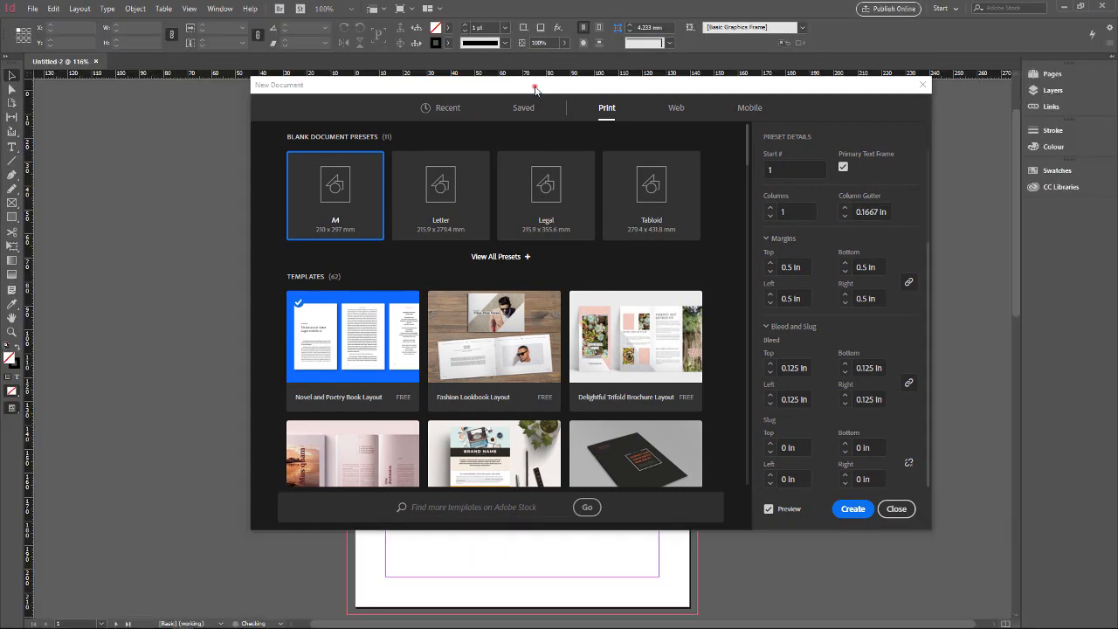
pyautogui.moveTo(535, 87); pyautogui.dragTo(489, 129)
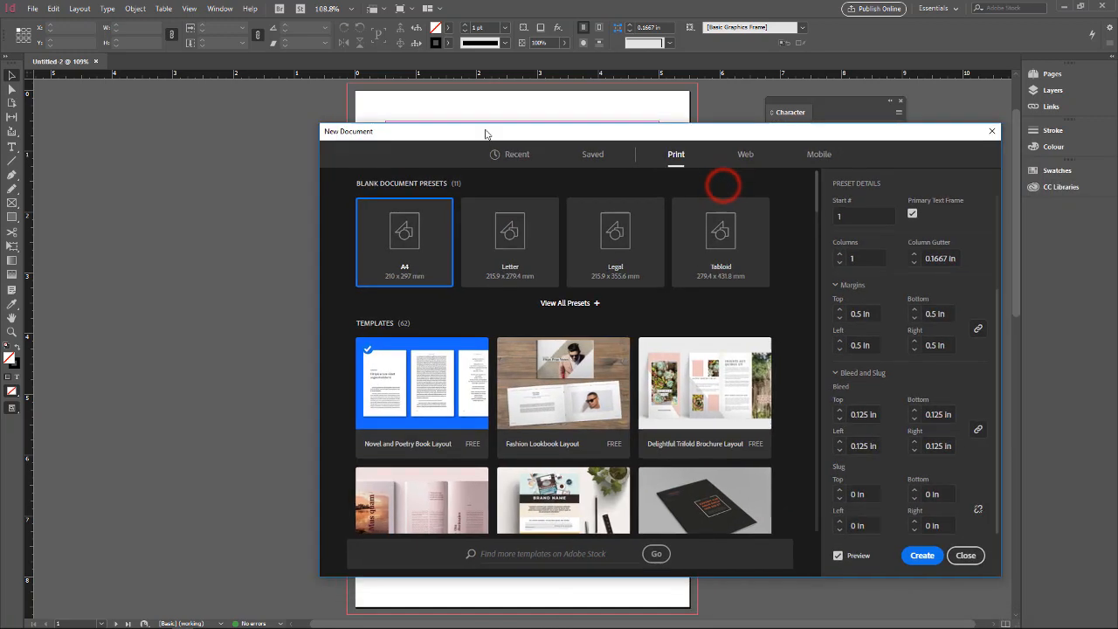
pyautogui.click(925, 557)
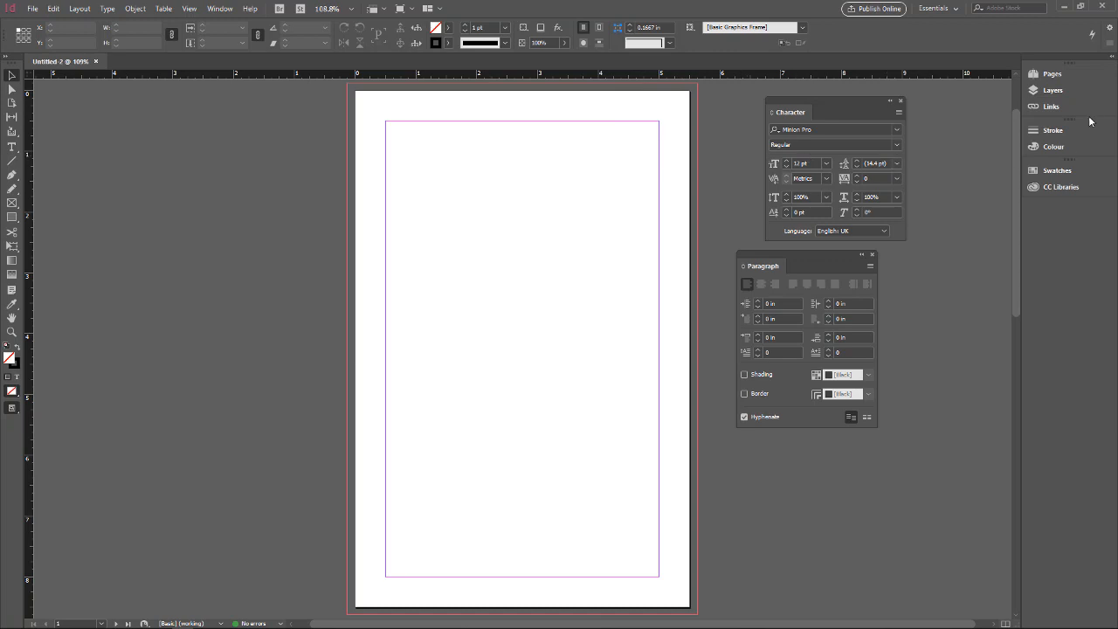
# Show the document's page list and dock the floating Character and Paragraph panels with the other collapsed panels.
pyautogui.click(1052, 74)
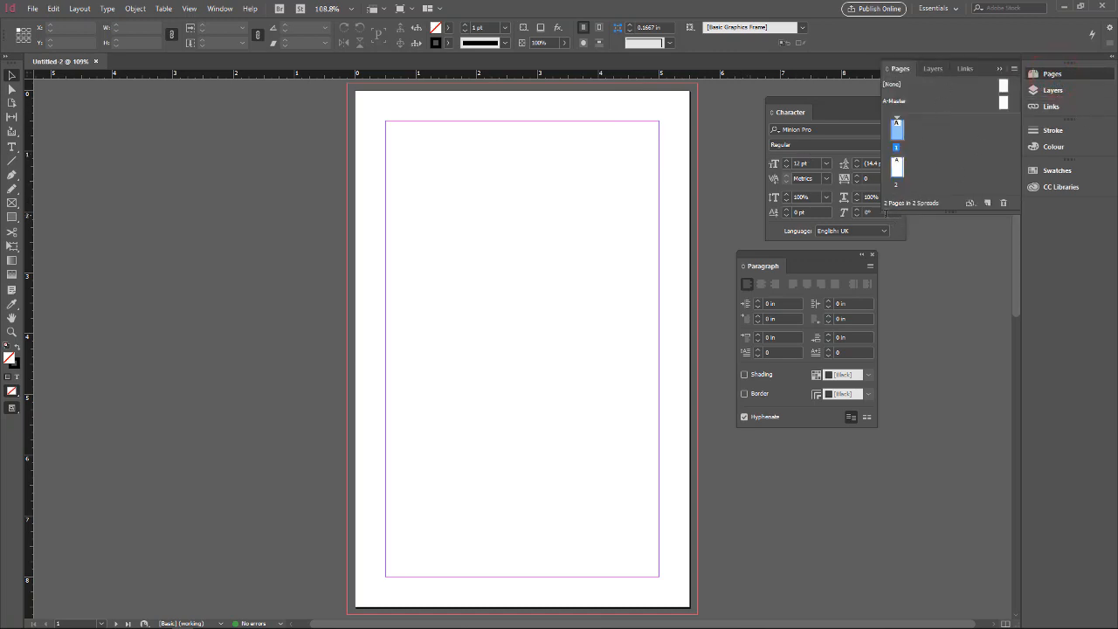
pyautogui.moveTo(812, 108); pyautogui.dragTo(1046, 202)
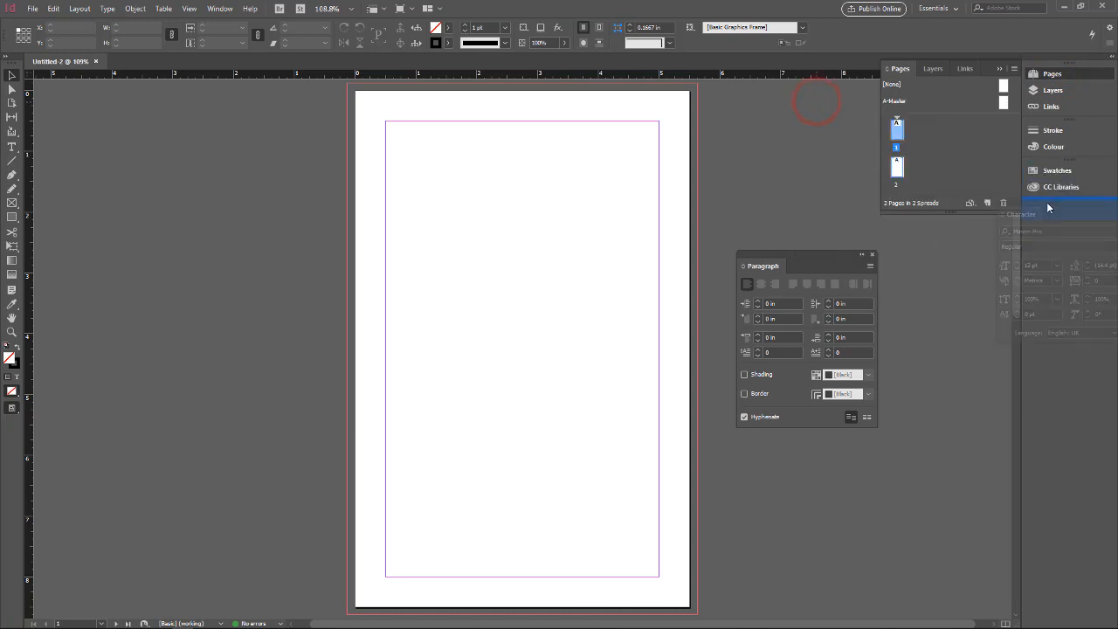
pyautogui.moveTo(811, 256); pyautogui.dragTo(1059, 224)
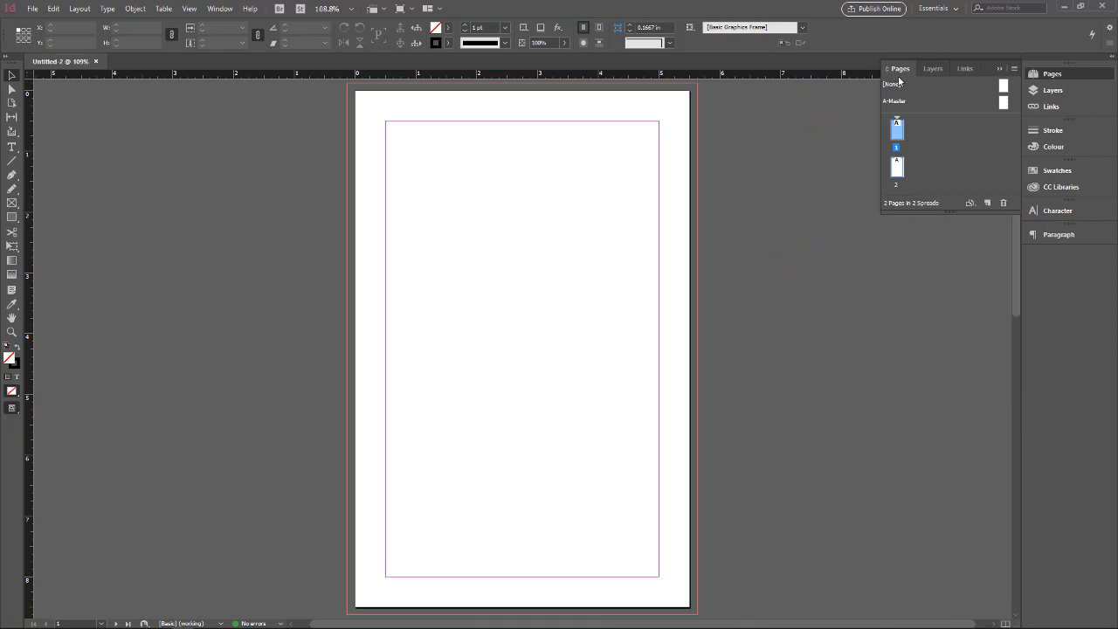
# Make the Pages panel taller and enlarge its master pages section.
pyautogui.moveTo(954, 212); pyautogui.dragTo(955, 236)
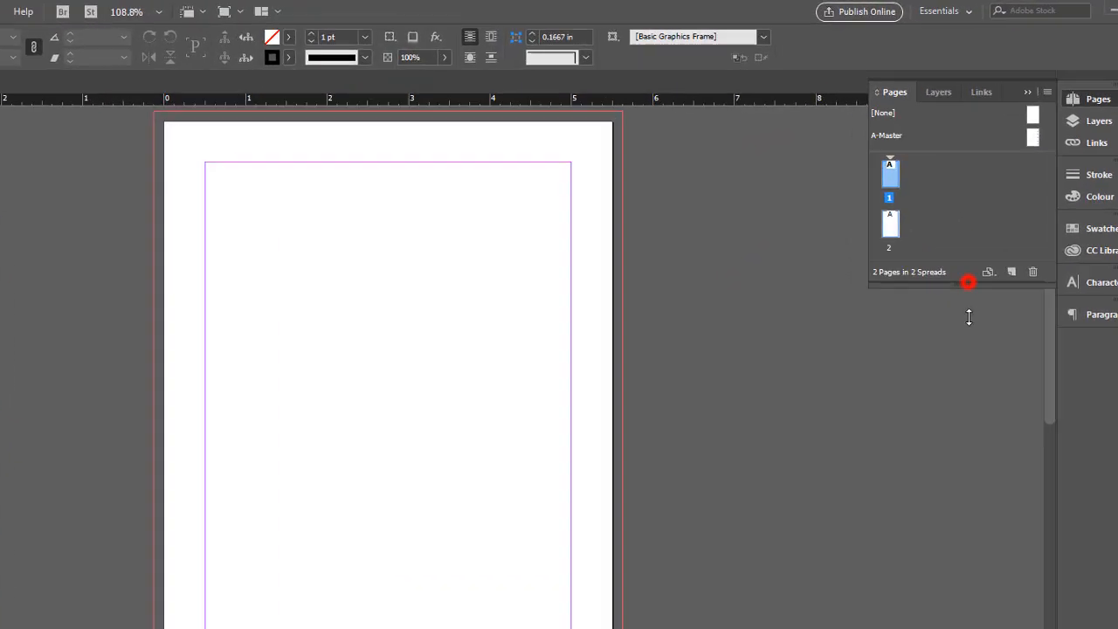
pyautogui.moveTo(969, 317); pyautogui.dragTo(969, 318)
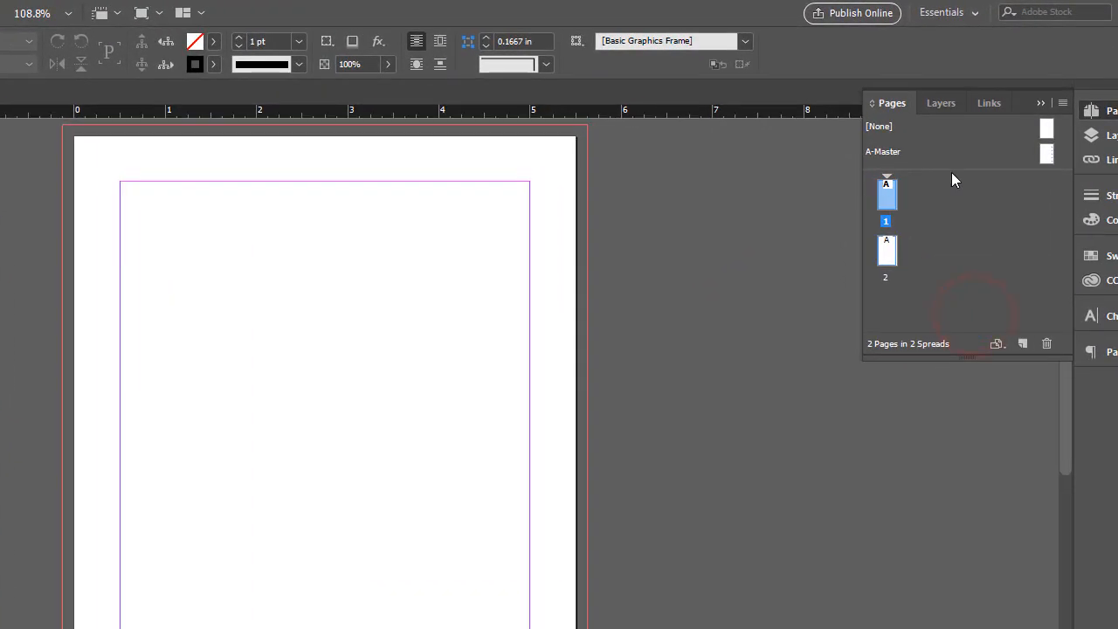
pyautogui.moveTo(948, 150); pyautogui.dragTo(959, 189)
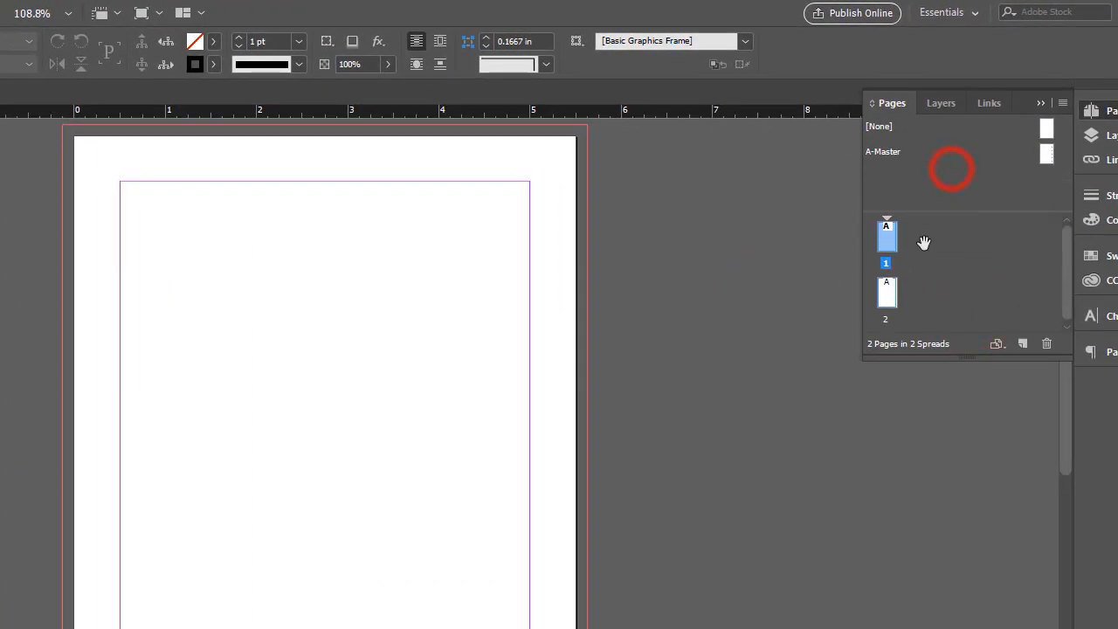
# Go through pages 2 and 1, and open the A-Master page for editing.
pyautogui.doubleClick(888, 292)
pyautogui.doubleClick(891, 247)
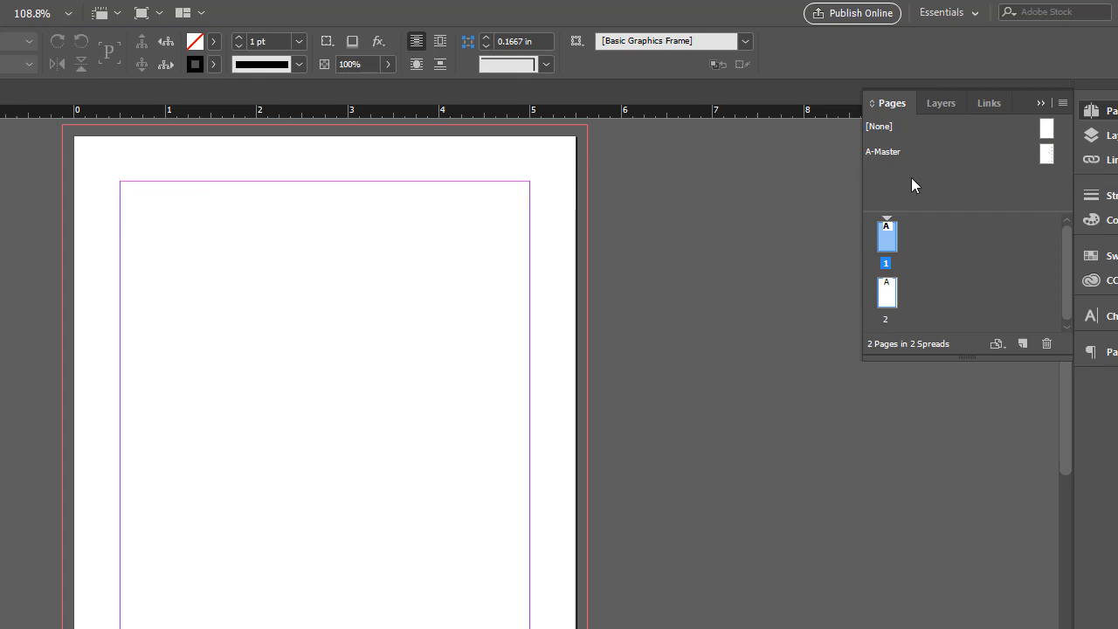
pyautogui.click(1047, 155)
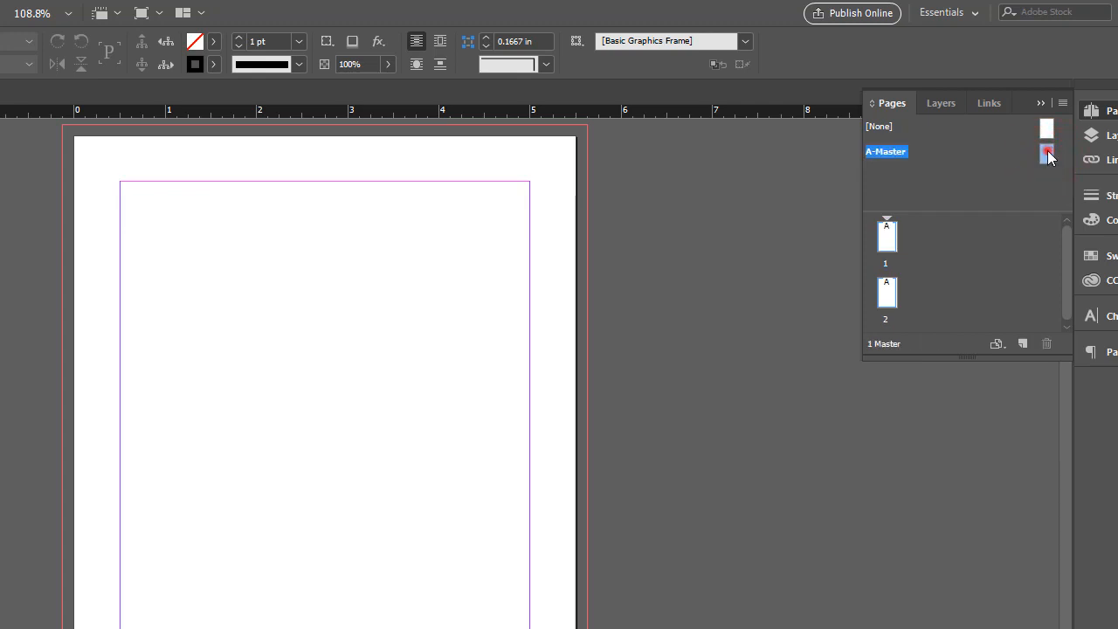
pyautogui.doubleClick(1048, 152)
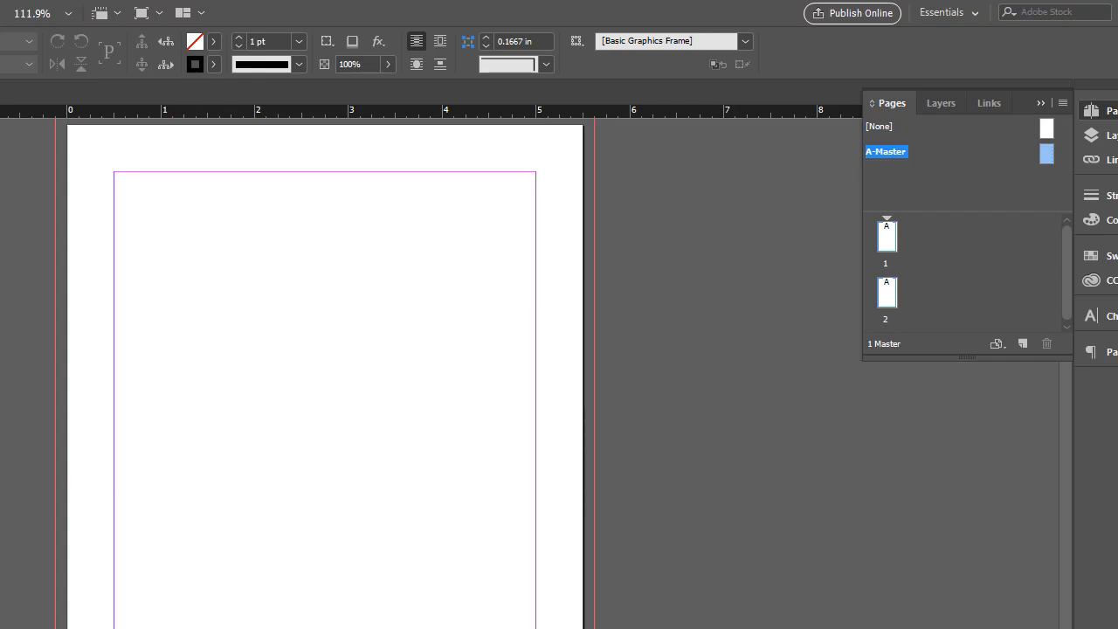
# Draw a rectangle about 3.49 by 0.79 in near the top of A-Master and center it horizontally on the page.
pyautogui.press('t')
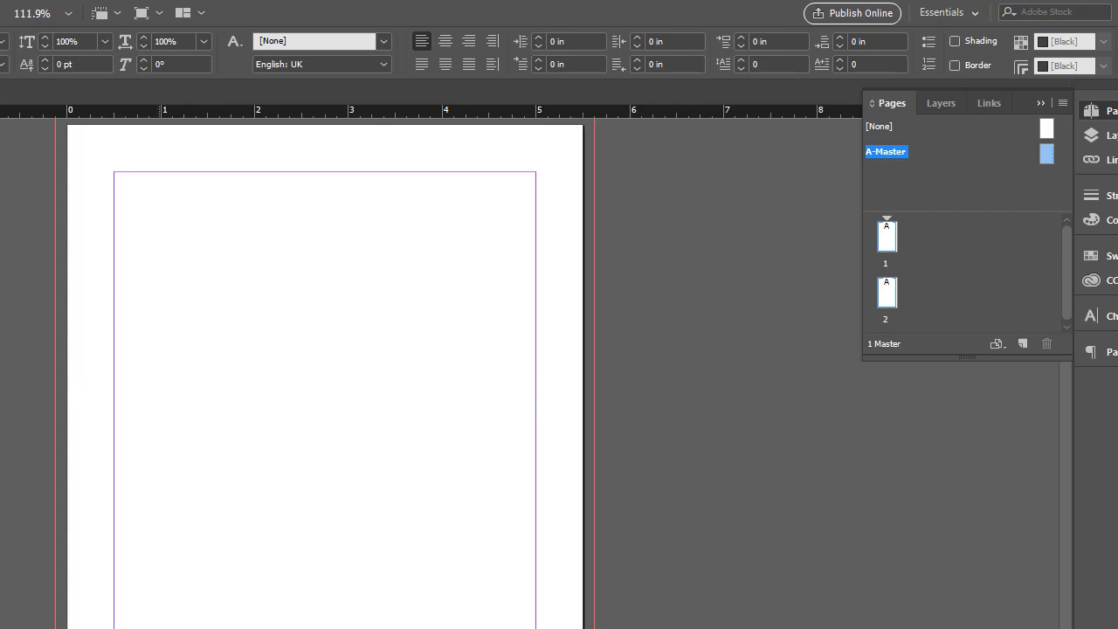
pyautogui.press('v')
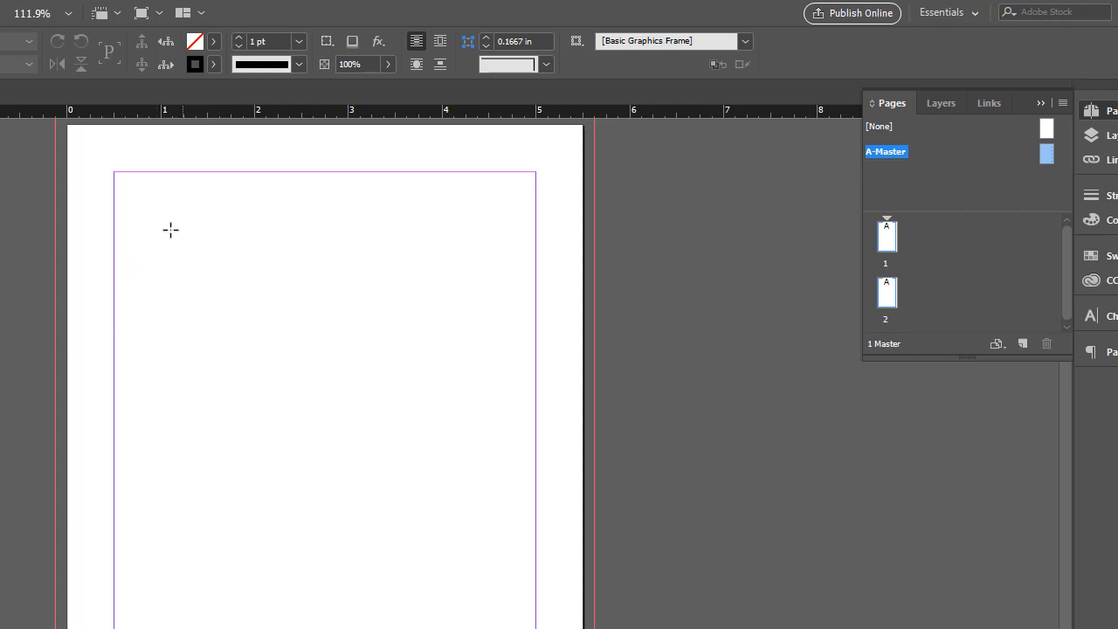
pyautogui.moveTo(161, 226); pyautogui.dragTo(508, 299)
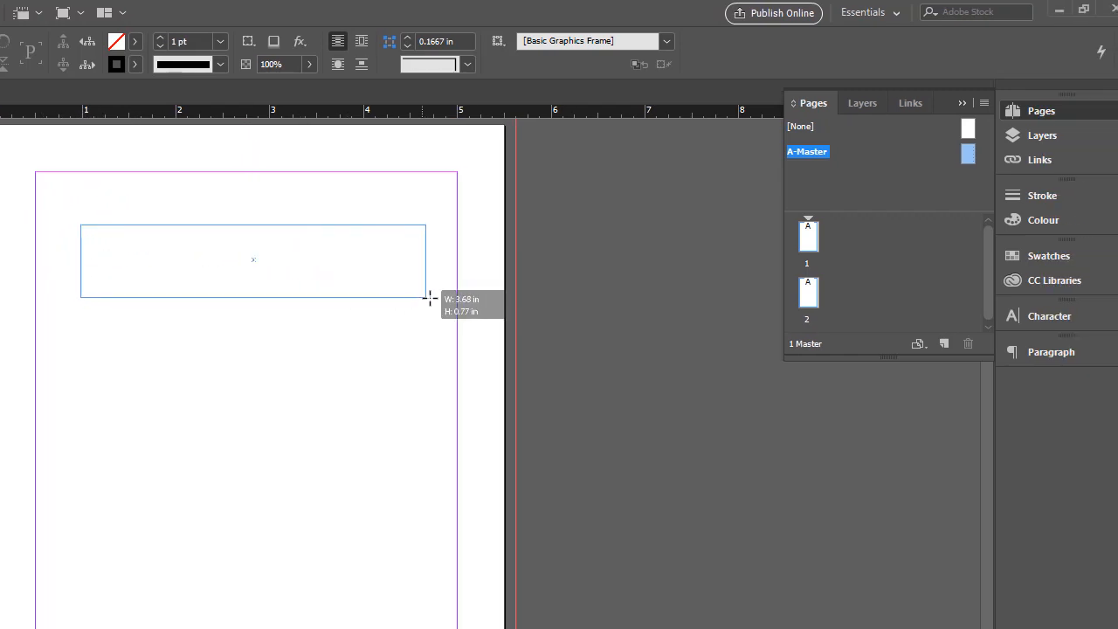
pyautogui.moveTo(431, 299); pyautogui.dragTo(408, 299)
pyautogui.press('v')
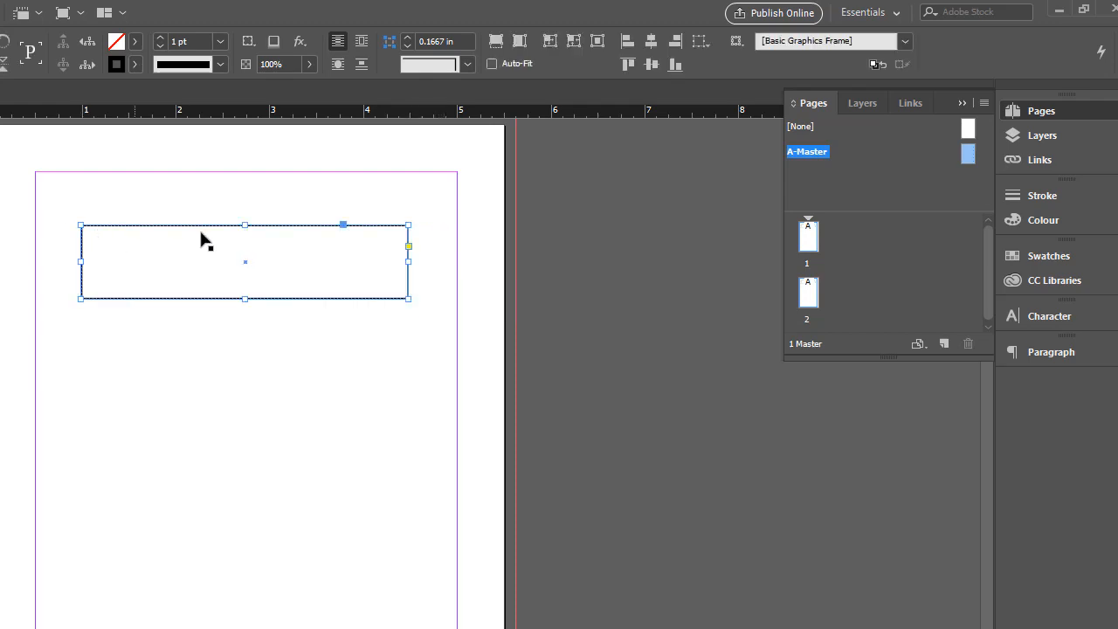
pyautogui.moveTo(192, 224); pyautogui.dragTo(187, 232)
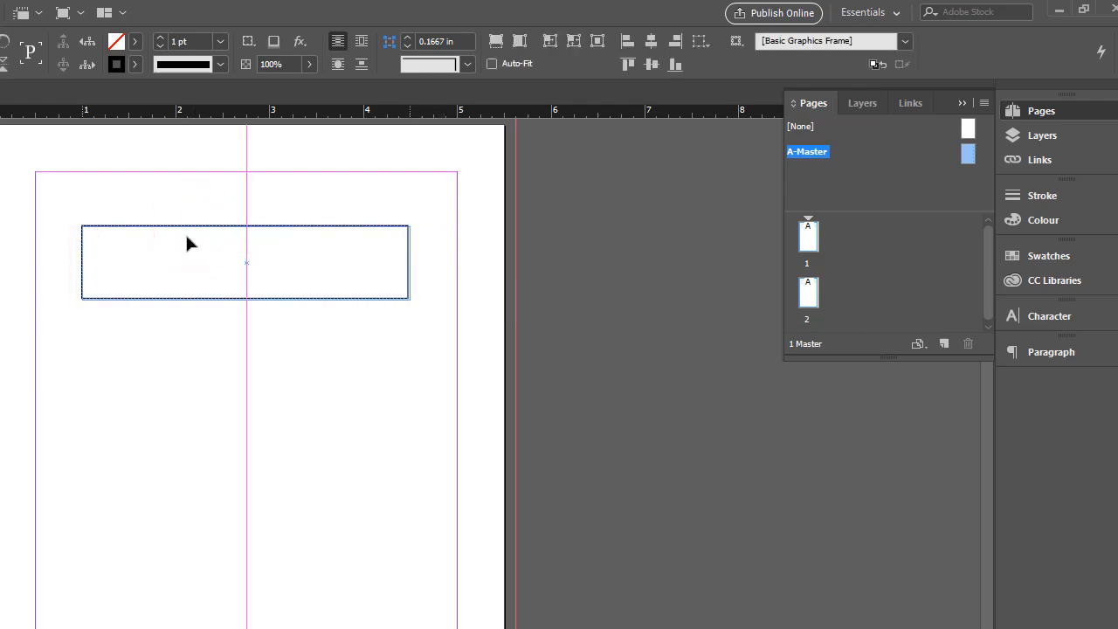
# Fill the rectangle on A-Master with the [Black] swatch.
pyautogui.click(136, 42)
pyautogui.click(14, 152)
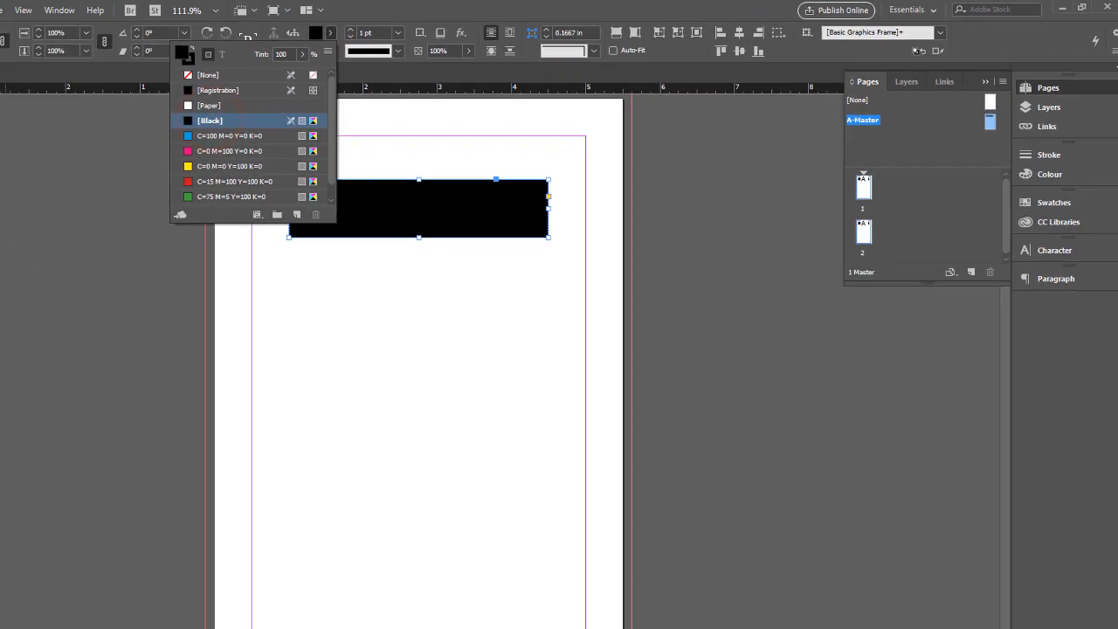
pyautogui.click(7, 76)
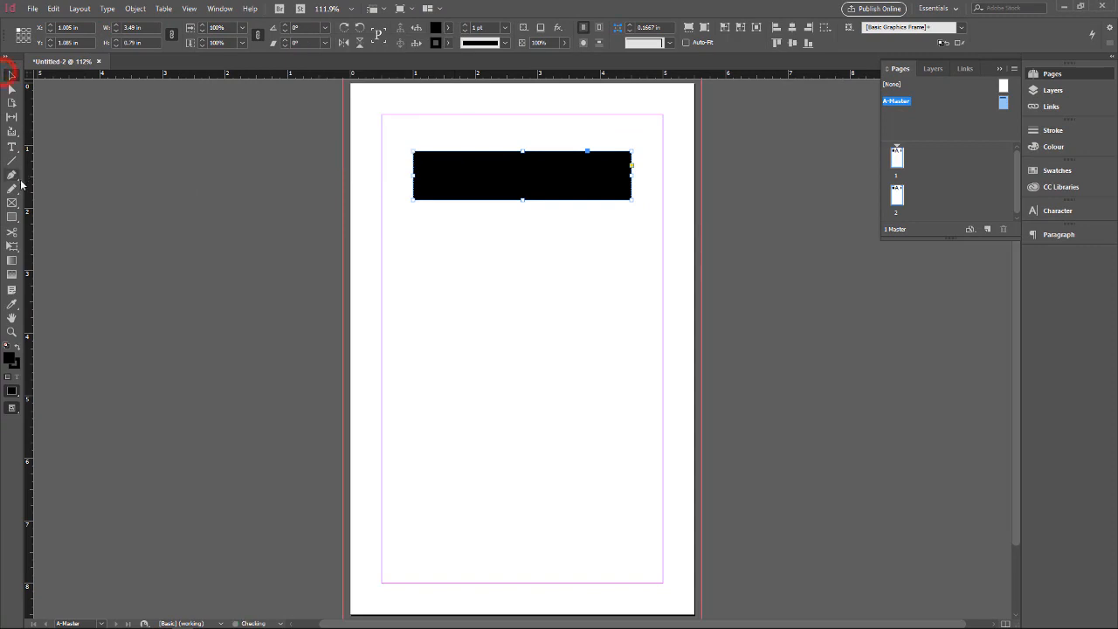
# Delete the margin-sized primary text frame from A-Master.
pyautogui.click(11, 147)
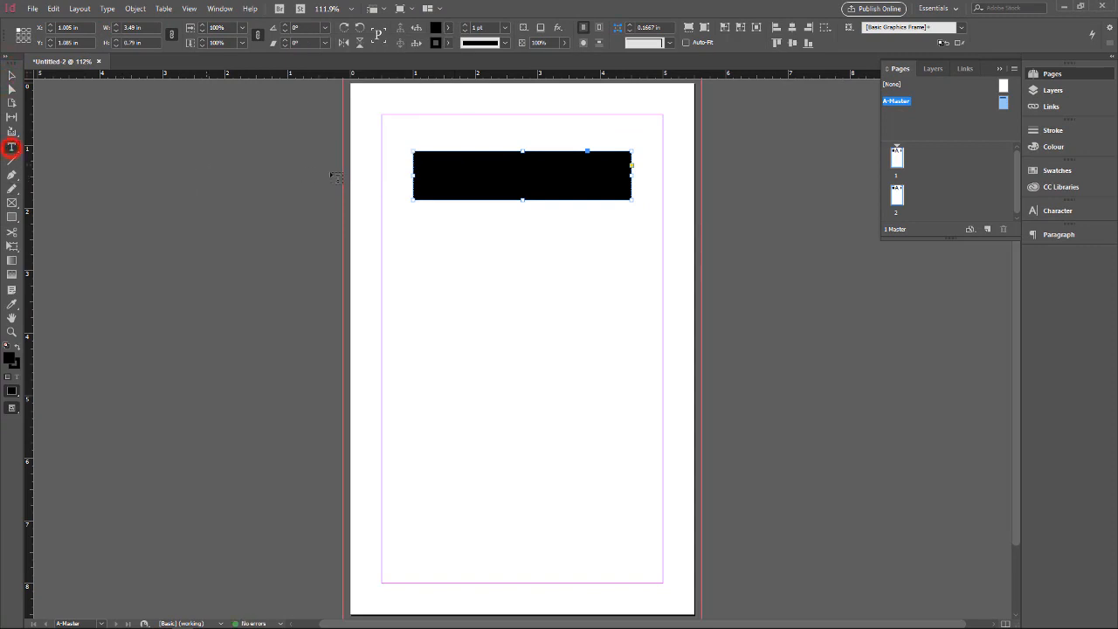
pyautogui.click(390, 169)
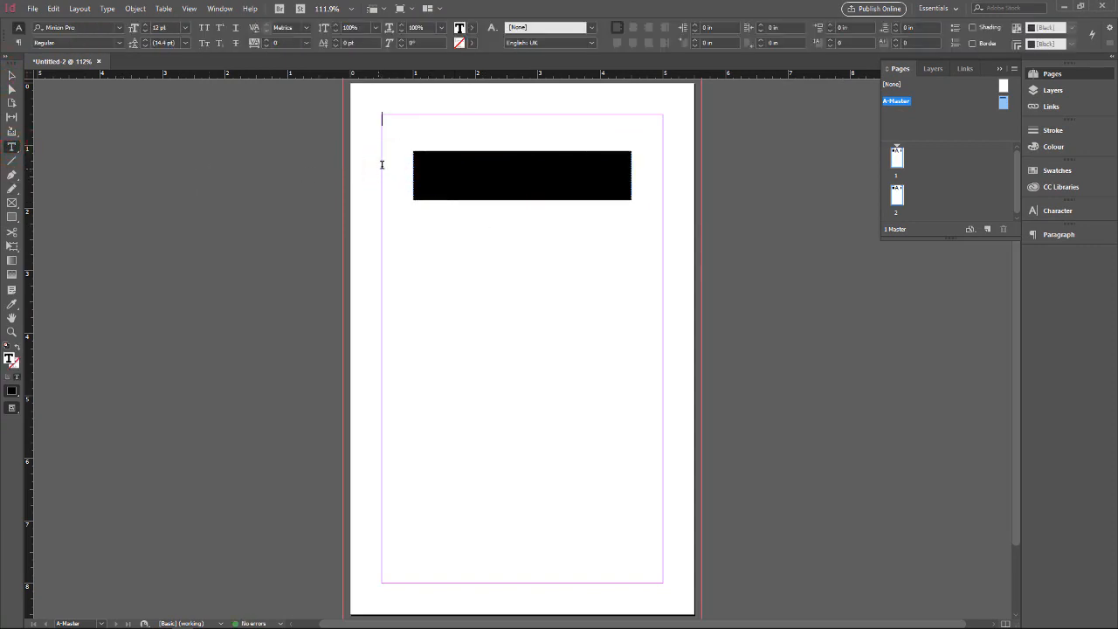
pyautogui.click(11, 76)
pyautogui.click(394, 125)
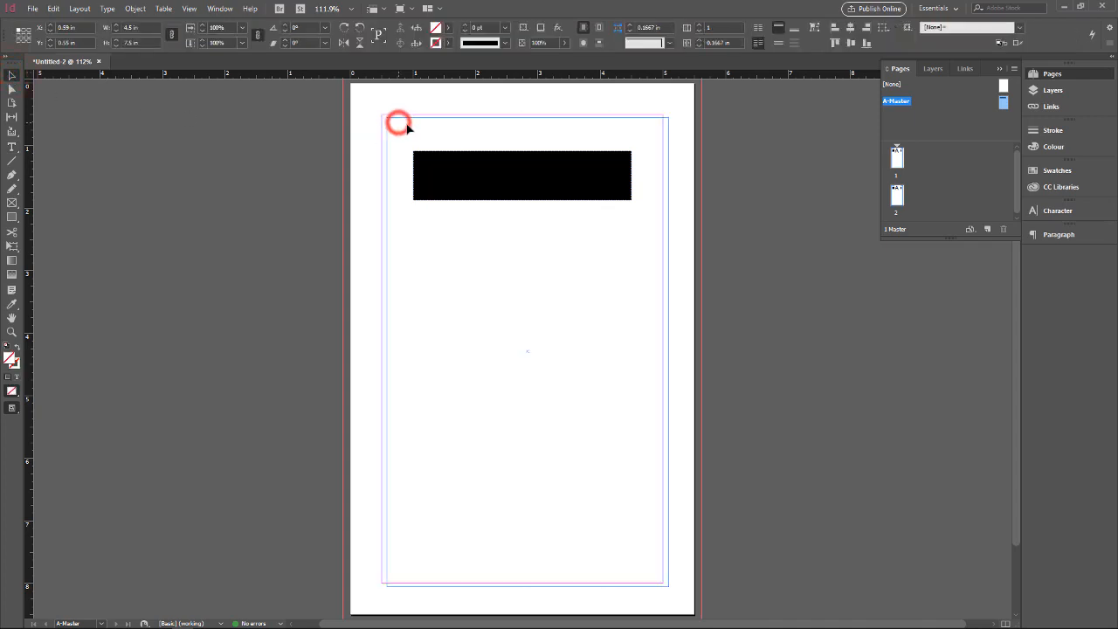
pyautogui.moveTo(407, 130)
pyautogui.mouseDown()
pyautogui.moveTo(399, 119)
pyautogui.moveTo(415, 135)
pyautogui.mouseUp()
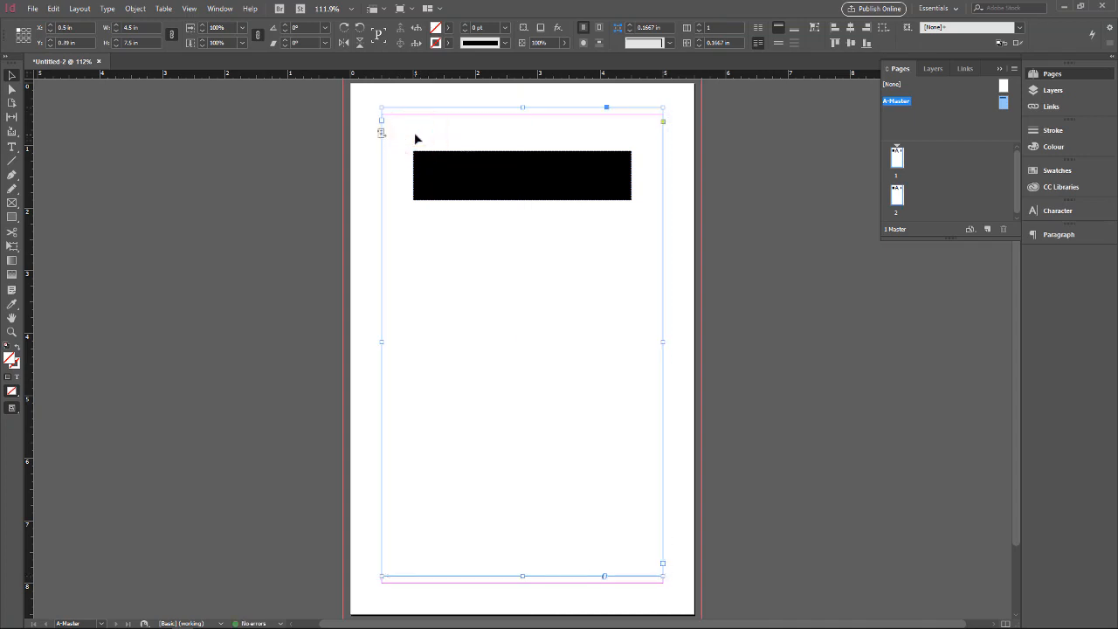
pyautogui.press('Delete')
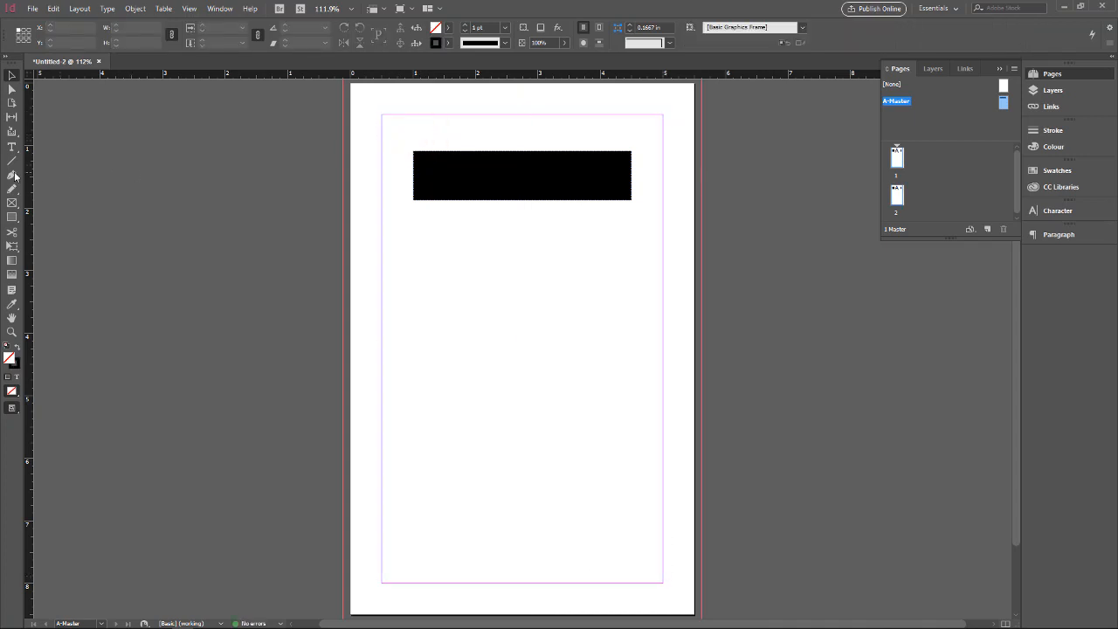
# Draw a text frame about 0.46 in high on A-Master, center it vertically on the black rectangle and widen it to the rectangle's full width.
pyautogui.click(12, 146)
pyautogui.moveTo(373, 119); pyautogui.dragTo(561, 144)
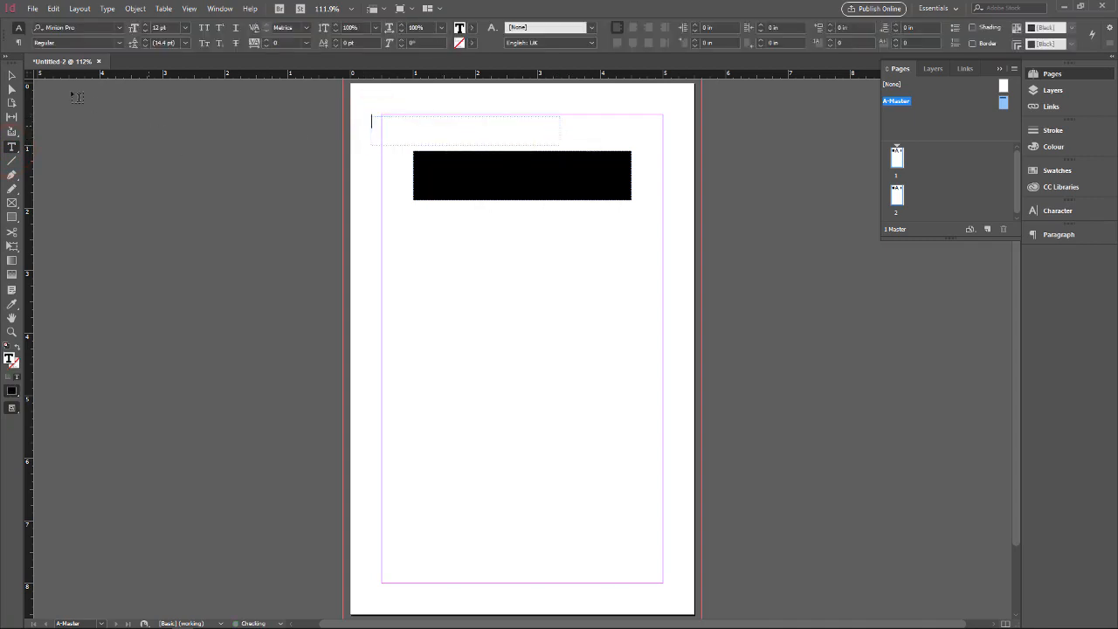
pyautogui.click(11, 76)
pyautogui.moveTo(444, 114); pyautogui.dragTo(490, 164)
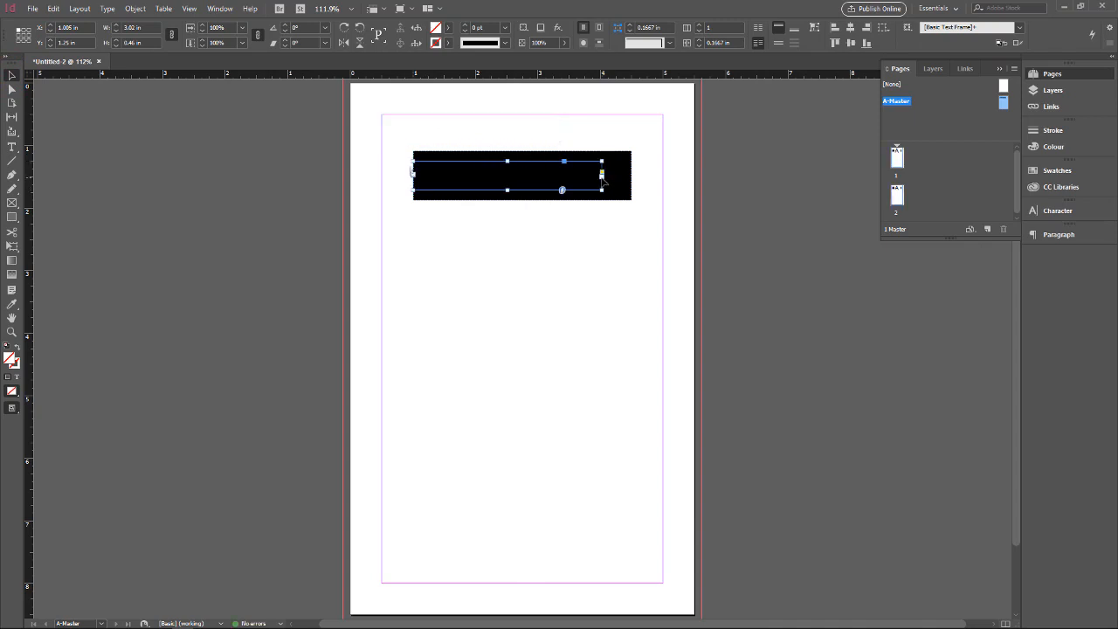
pyautogui.moveTo(603, 178); pyautogui.dragTo(631, 175)
pyautogui.moveTo(561, 166); pyautogui.dragTo(563, 169)
# Enter the text CHAPTER 1 in the text frame over the black rectangle.
pyautogui.click(11, 146)
pyautogui.click(457, 177)
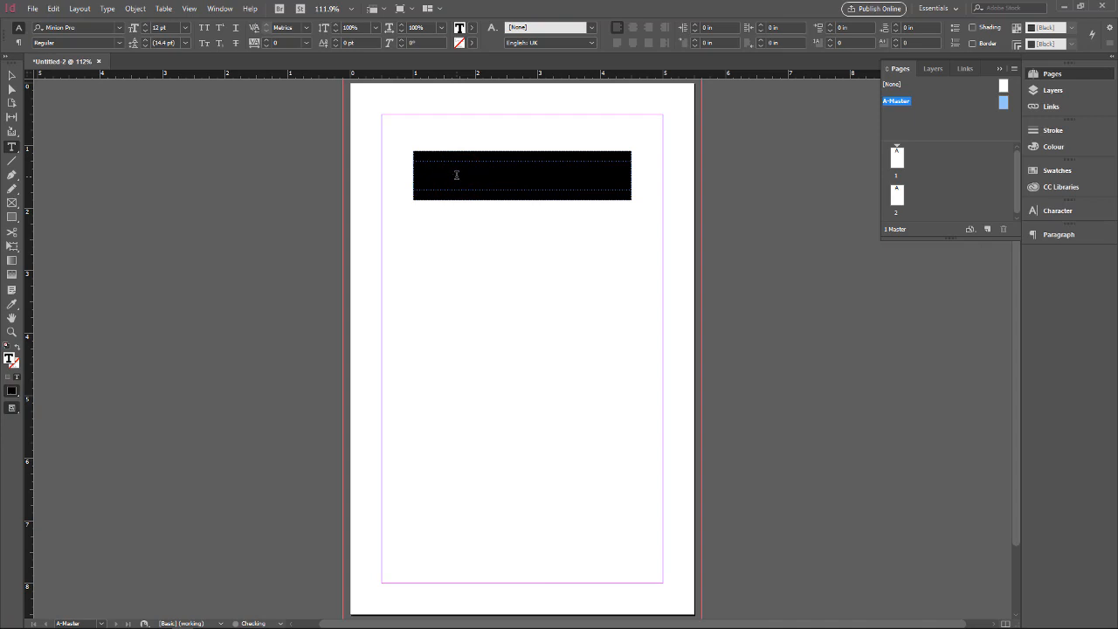
pyautogui.write('es')
pyautogui.hotkey('ctrl', 'a')
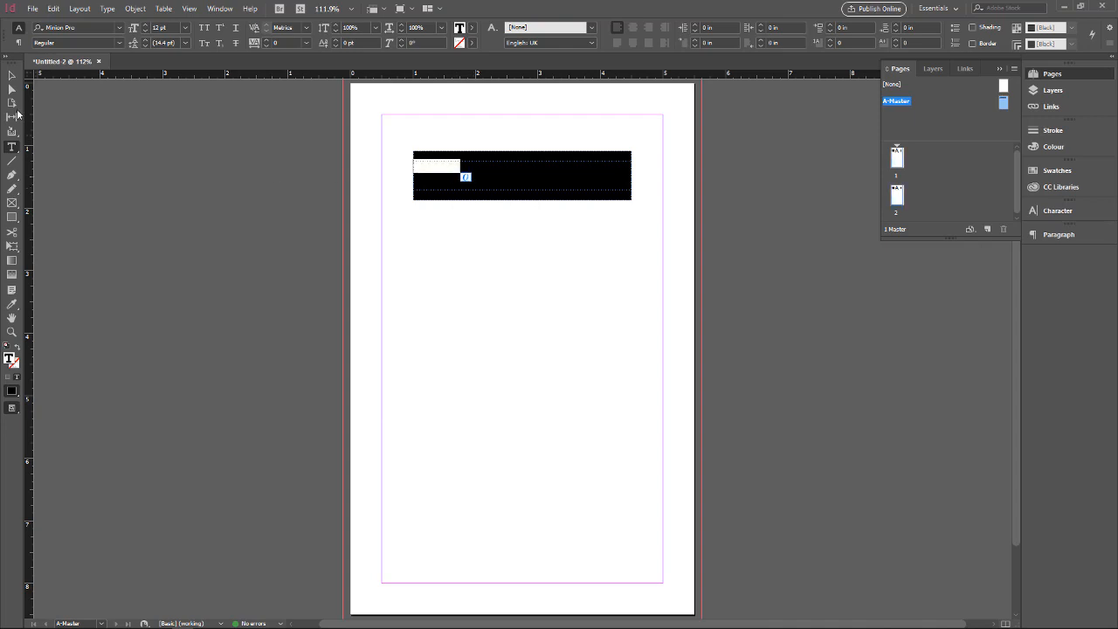
# Move the black rectangle below the chapter text frame, to about X 1.07 in and Y 2.16 in.
pyautogui.click(12, 76)
pyautogui.moveTo(477, 162); pyautogui.dragTo(482, 229)
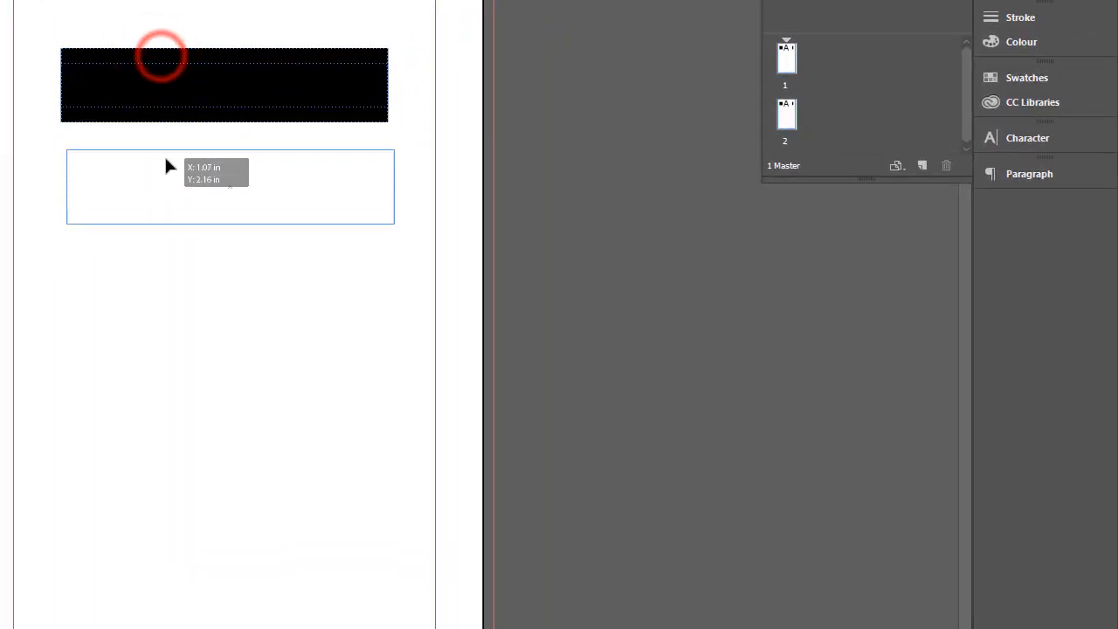
pyautogui.moveTo(166, 166); pyautogui.dragTo(166, 166)
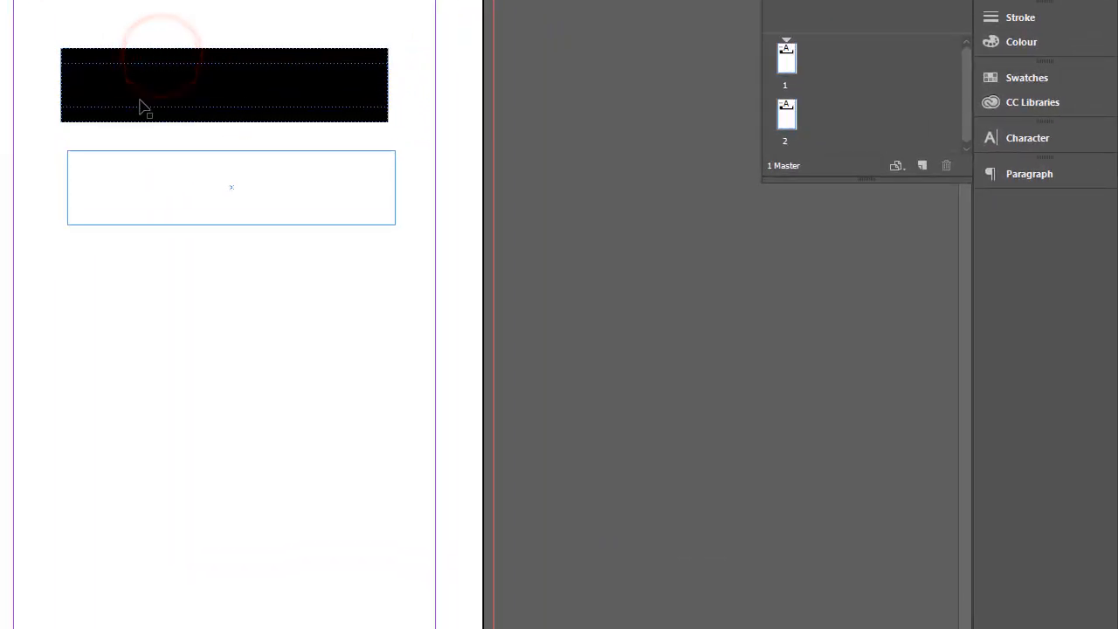
# Replace the number 1 after CHAPTER with a Section Marker special character.
pyautogui.click(125, 68)
pyautogui.doubleClick(144, 70)
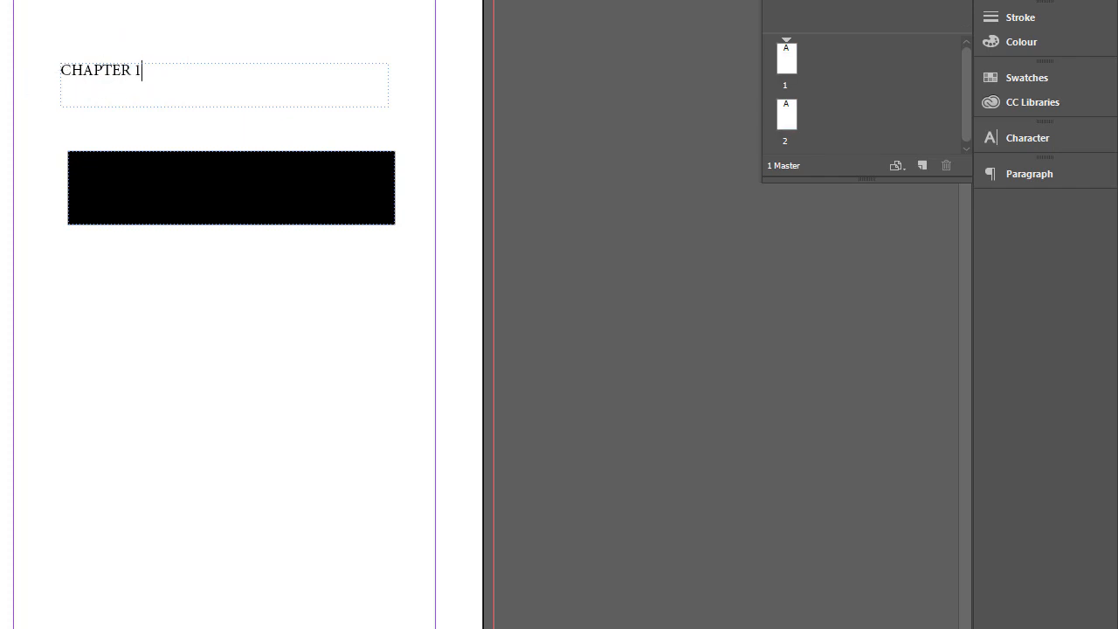
pyautogui.click(137, 73)
pyautogui.doubleClick(136, 72)
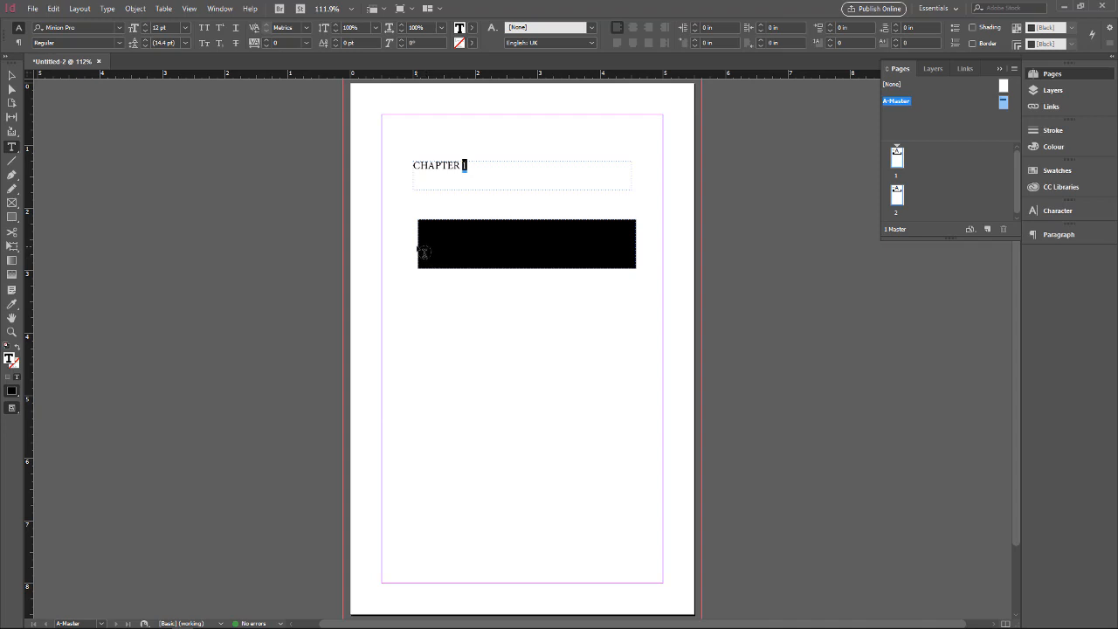
pyautogui.moveTo(469, 179)
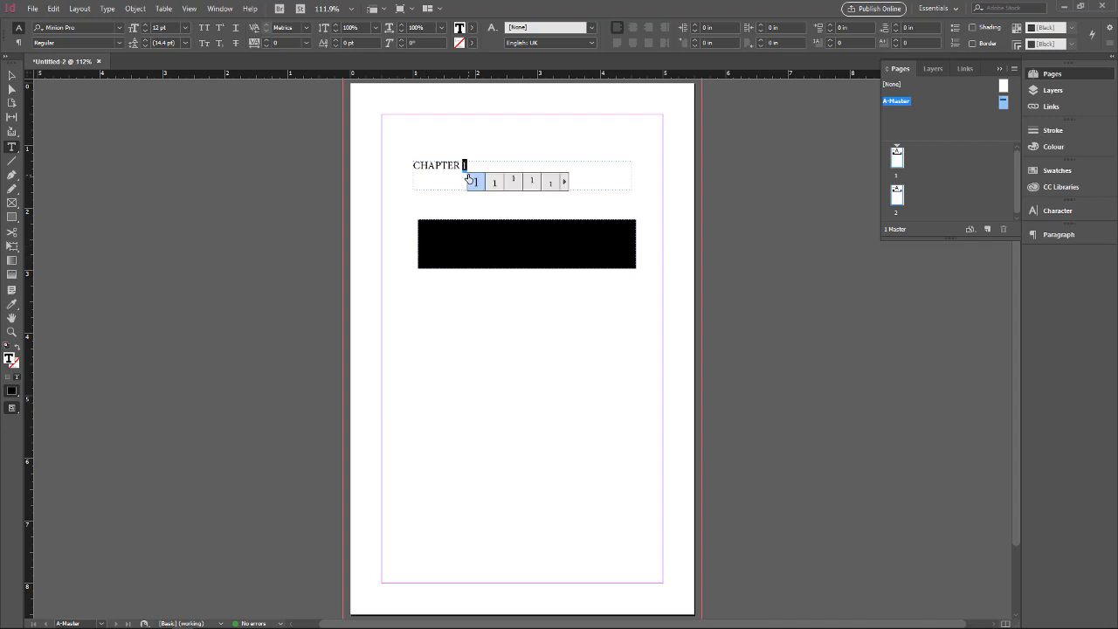
pyautogui.hotkey('ctrl', '=')
pyautogui.hotkey('ctrl', '=')
pyautogui.hotkey('ctrl', '=')
pyautogui.hotkey('ctrl', '=')
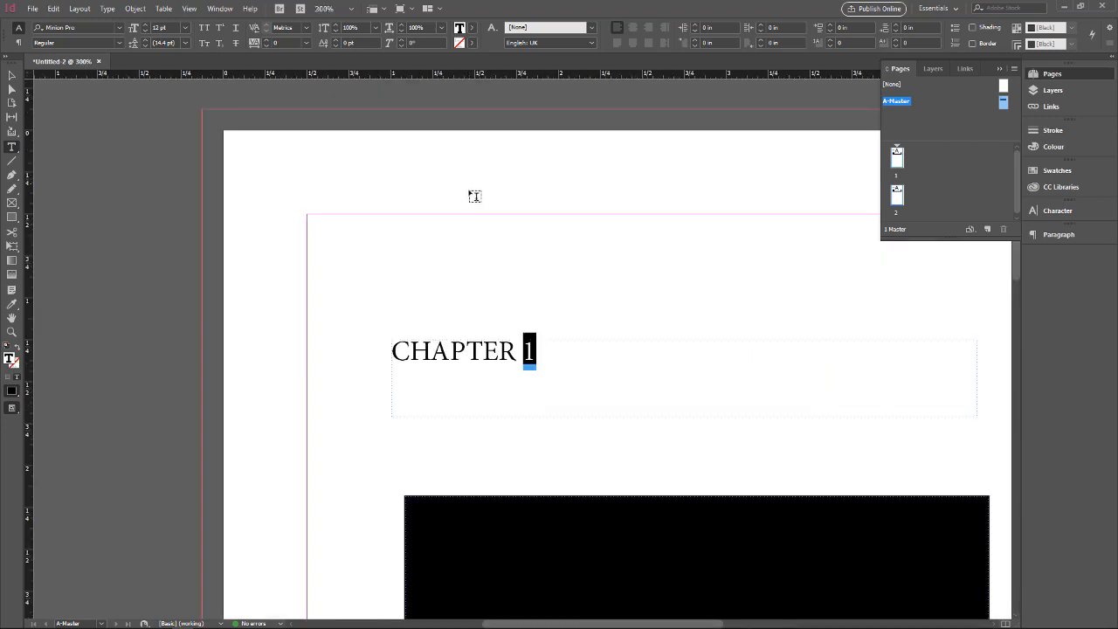
pyautogui.scroll(-3, 244, 133)
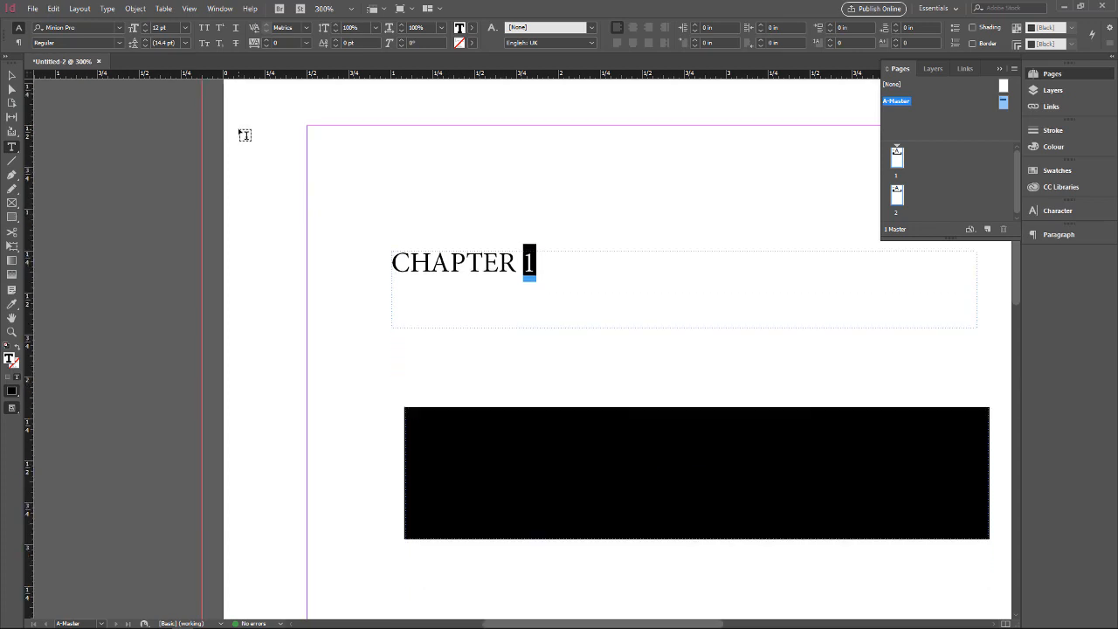
pyautogui.click(108, 9)
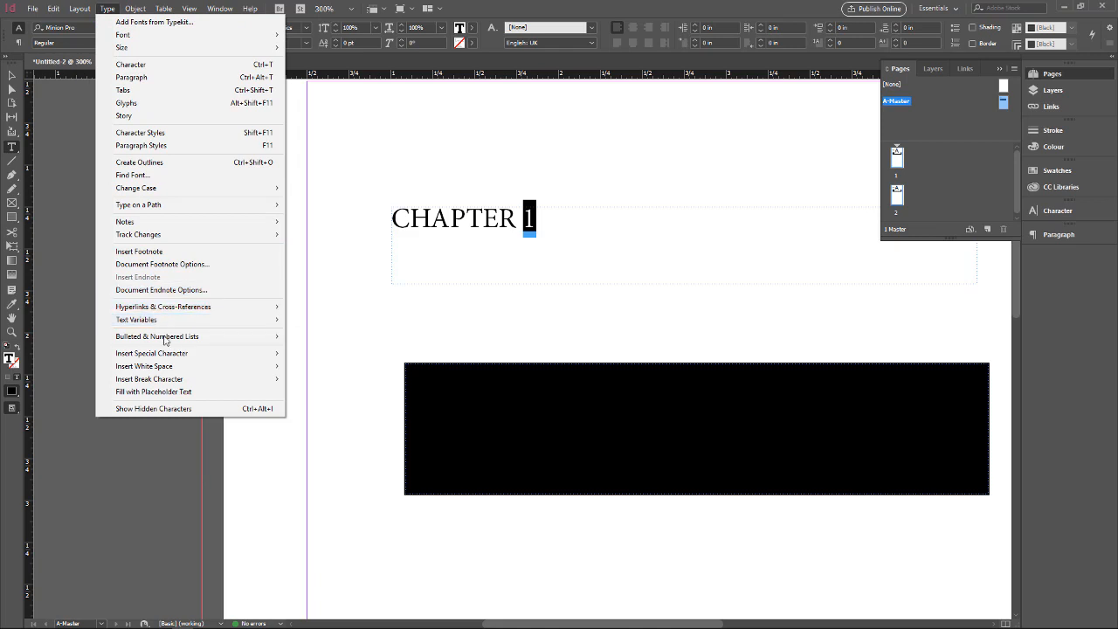
pyautogui.moveTo(180, 356)
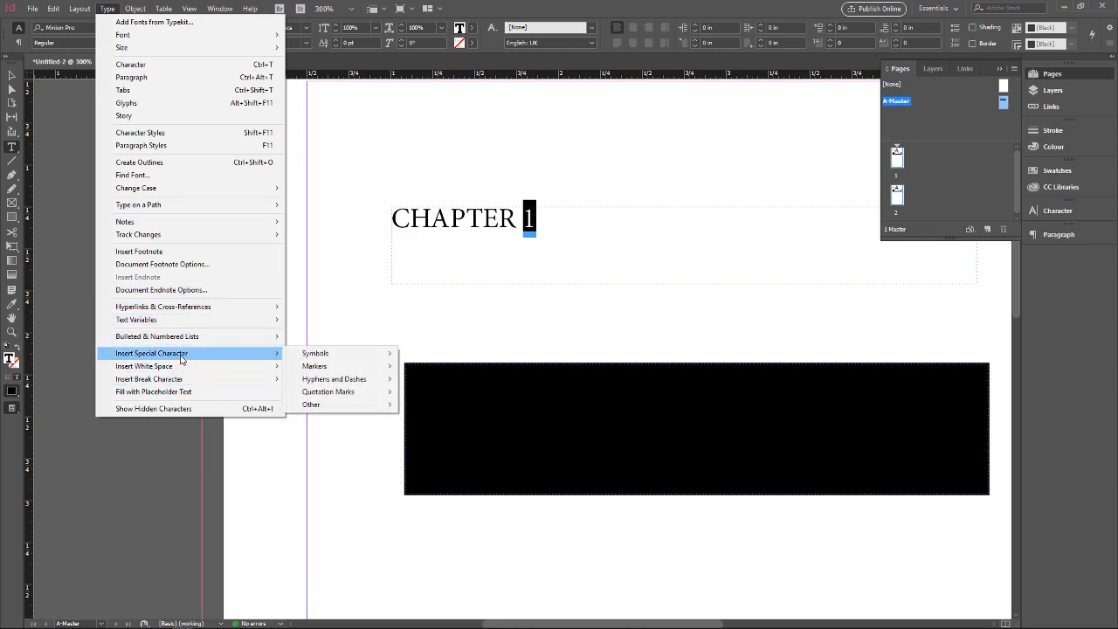
pyautogui.moveTo(355, 370)
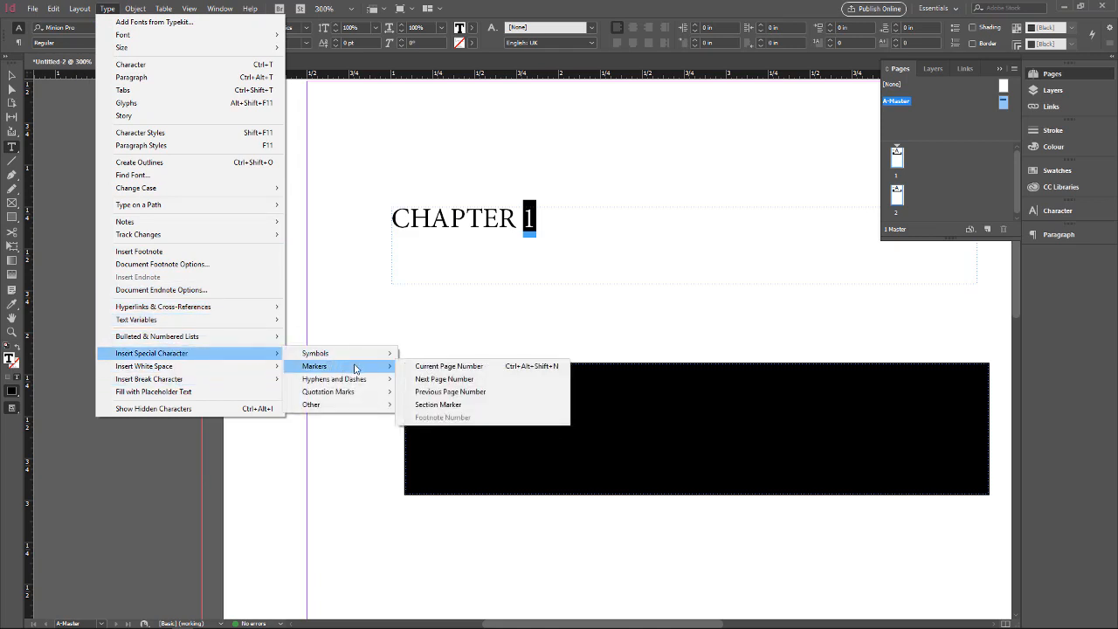
pyautogui.click(432, 407)
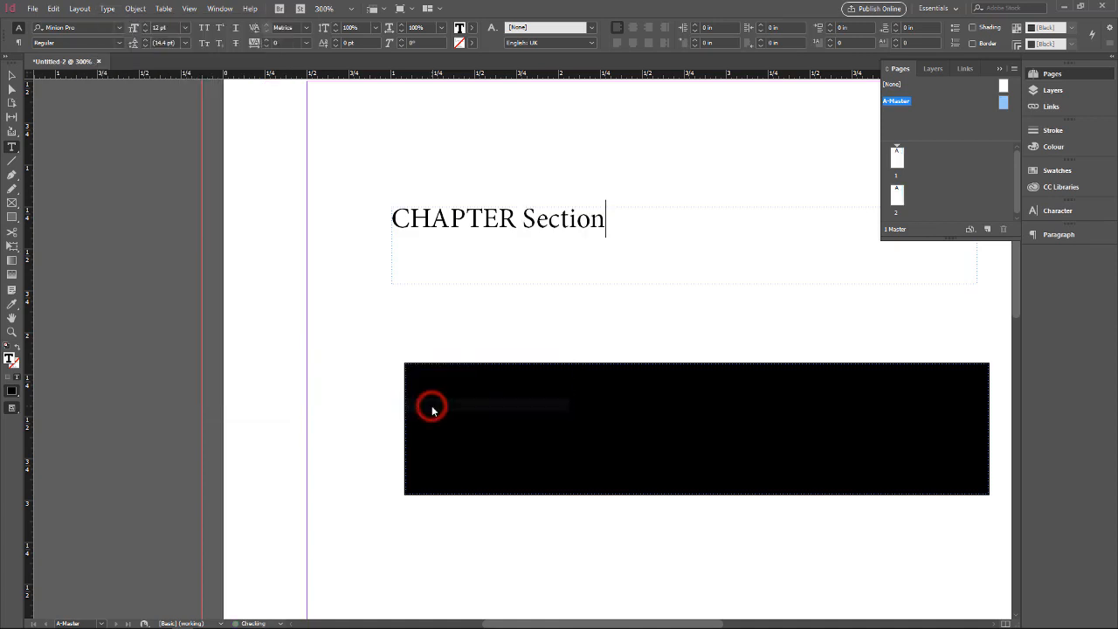
pyautogui.doubleClick(528, 217)
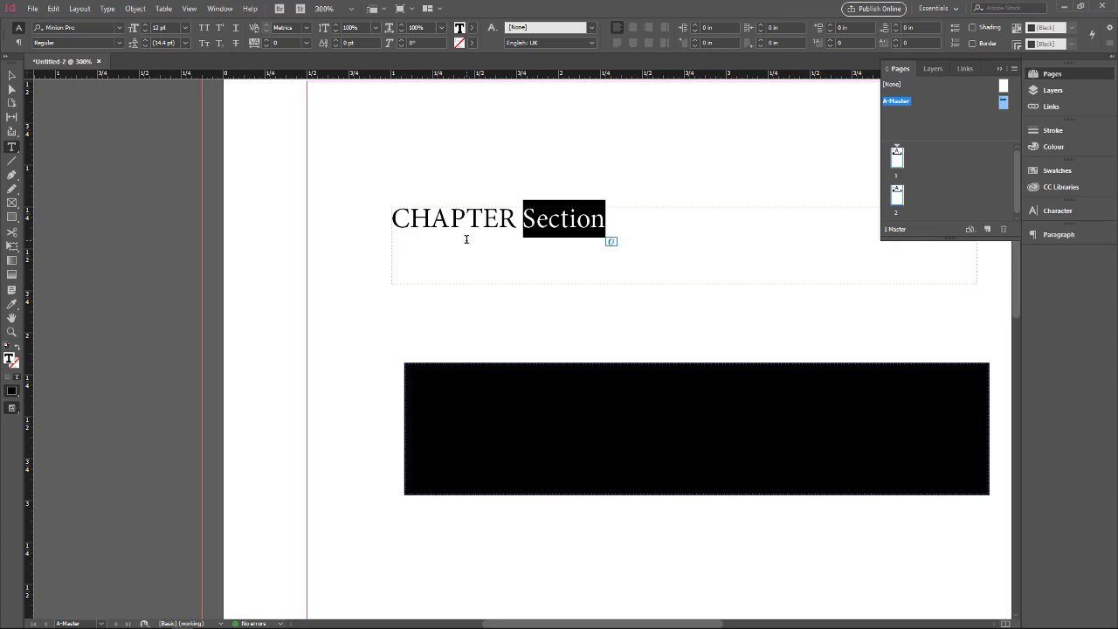
# Move the black rectangle back over the CHAPTER Section text frame, aligned with the frame's center.
pyautogui.click(9, 76)
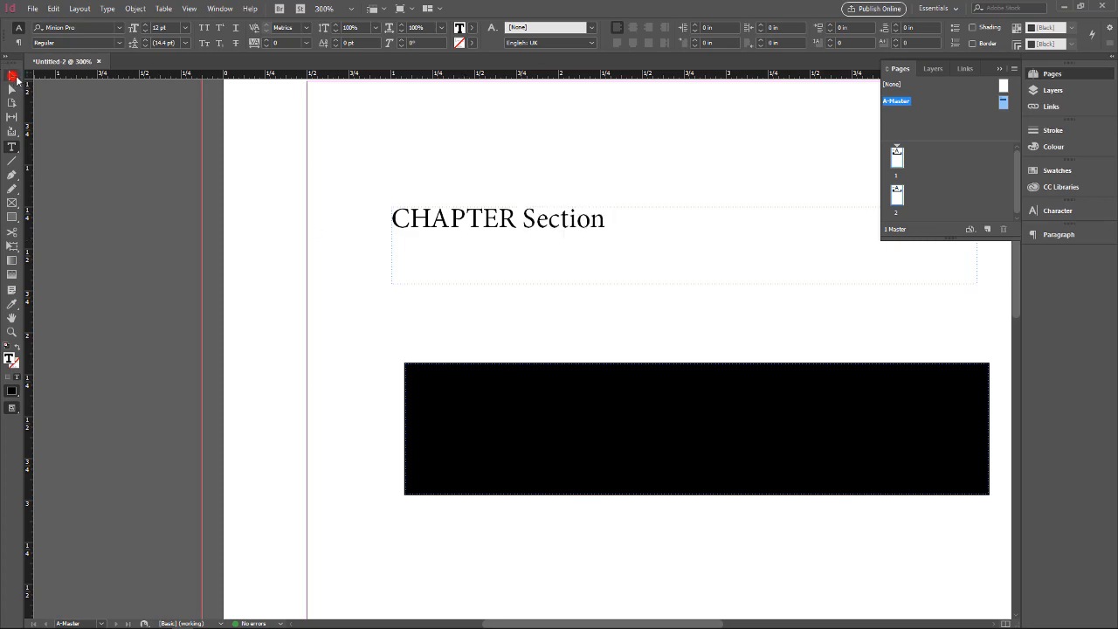
pyautogui.click(350, 156)
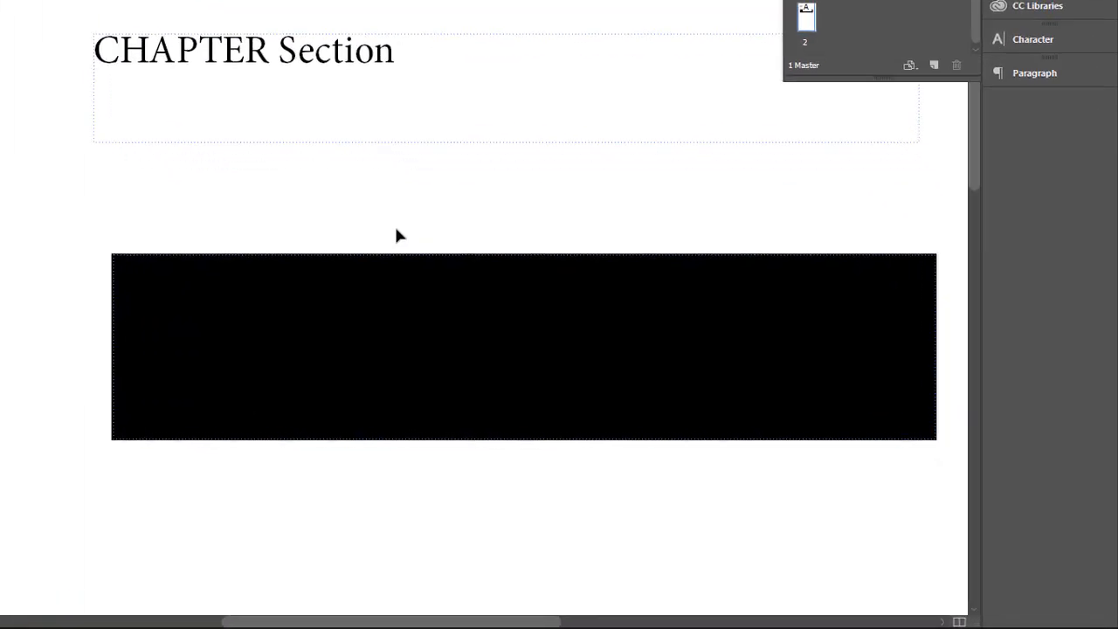
pyautogui.click(437, 280)
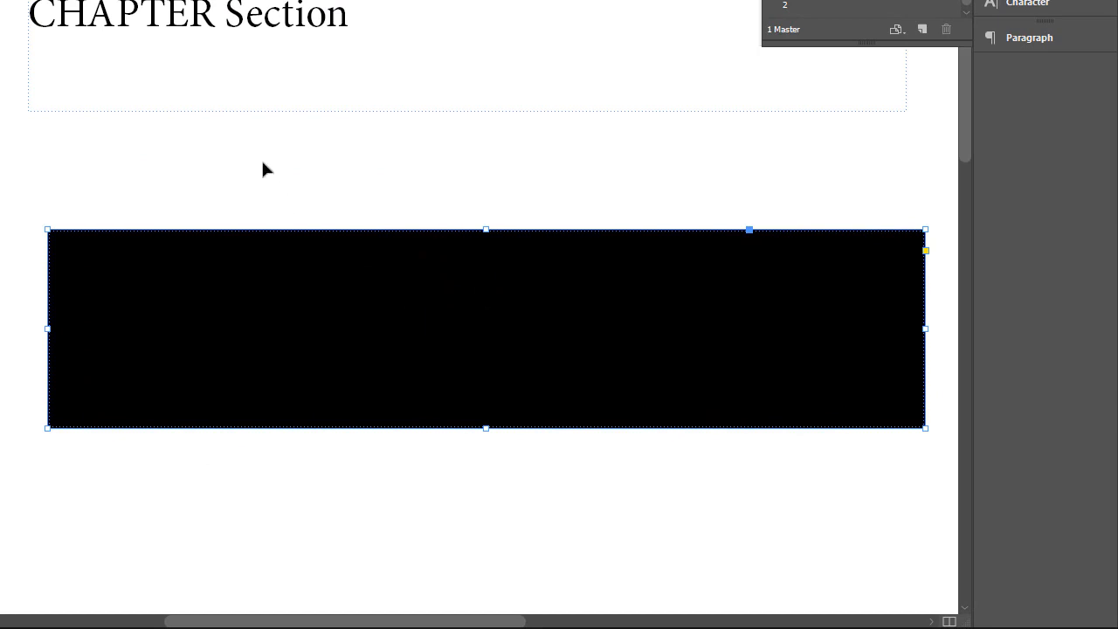
pyautogui.hotkey('ctrl', '-')
pyautogui.hotkey('ctrl', '-')
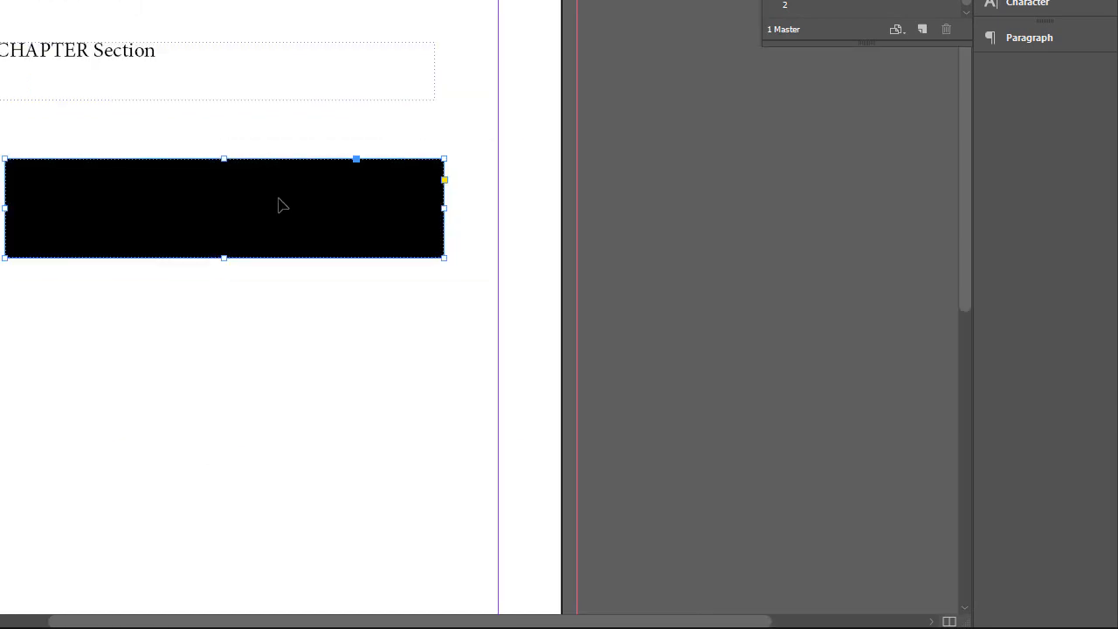
pyautogui.scroll(-5, 283, 204)
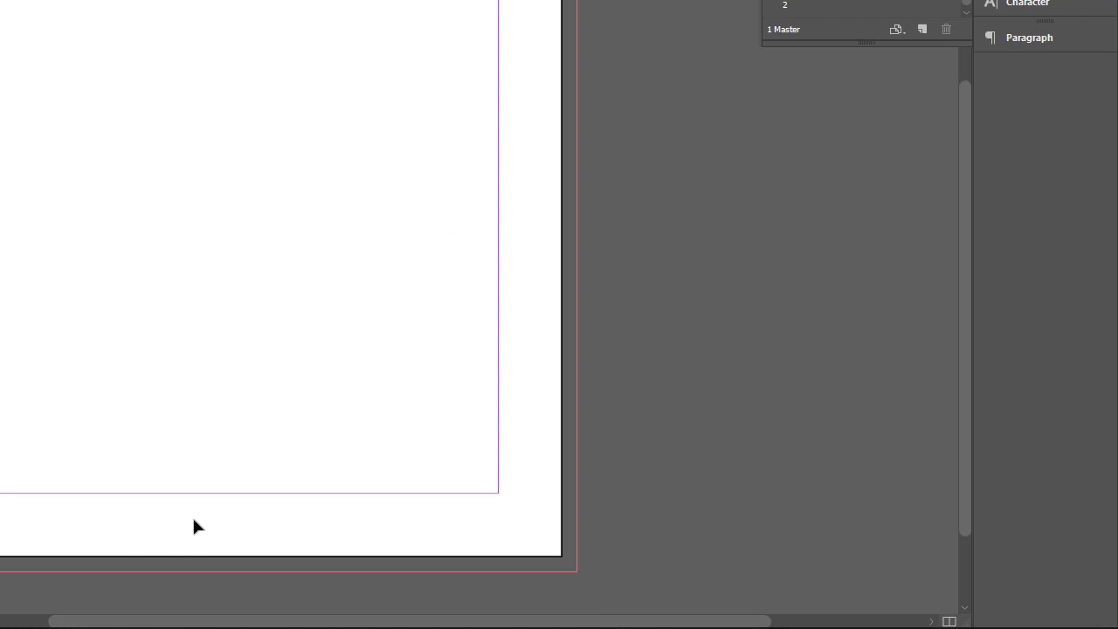
pyautogui.scroll(5, 194, 525)
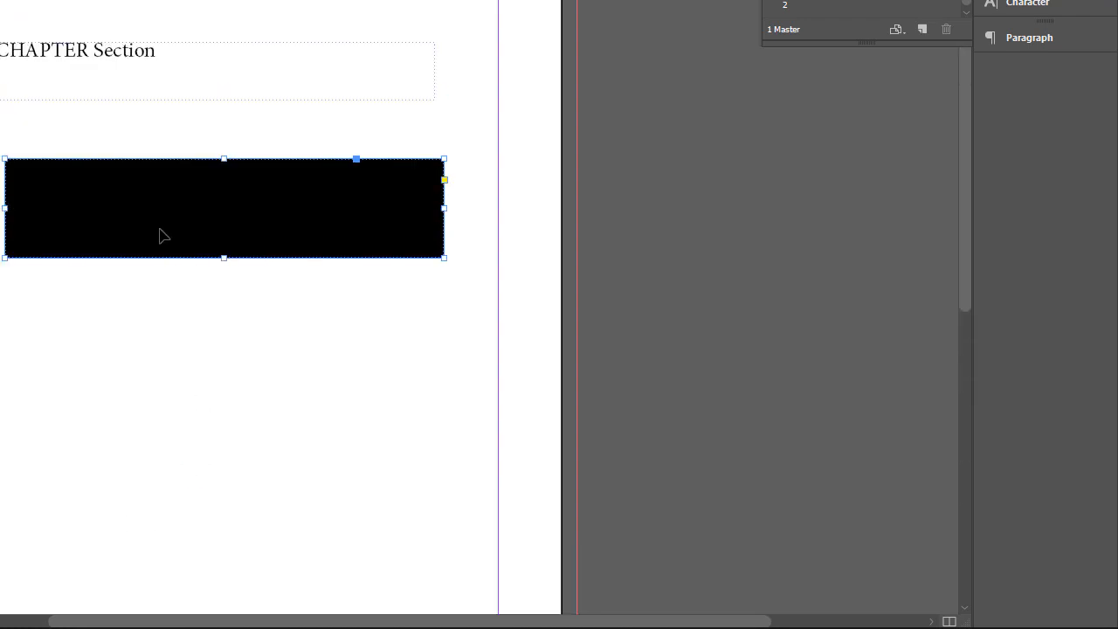
pyautogui.moveTo(157, 212); pyautogui.dragTo(165, 94)
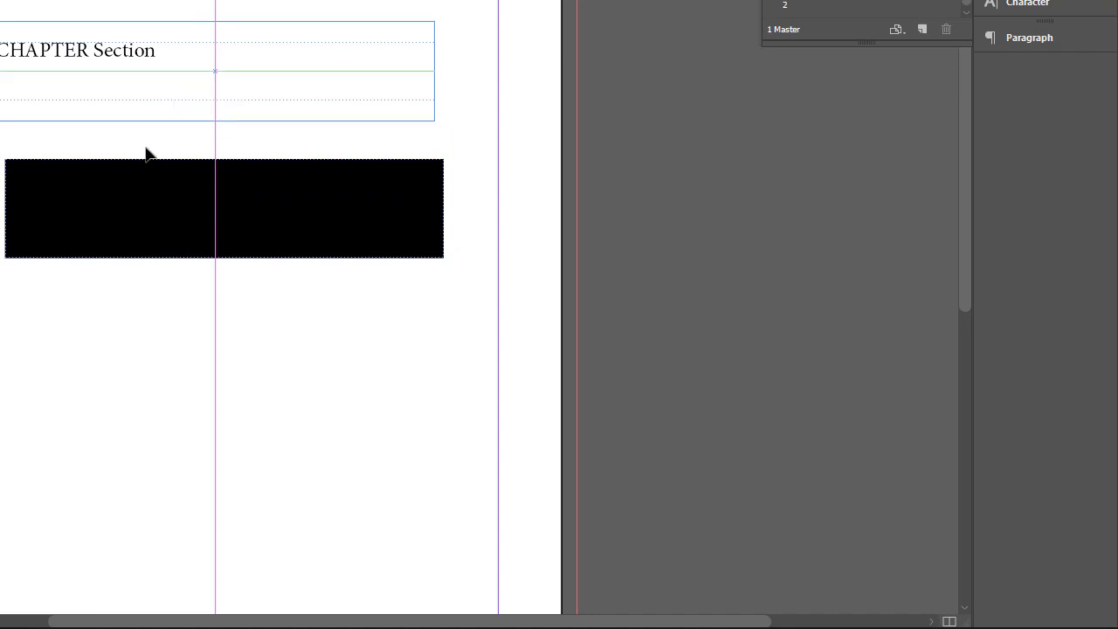
# Draw an empty square rectangle frame in the lower part of A-Master and enlarge it to 4.5 by 4.5 in, spanning the margins.
pyautogui.scroll(-5, 120, 302)
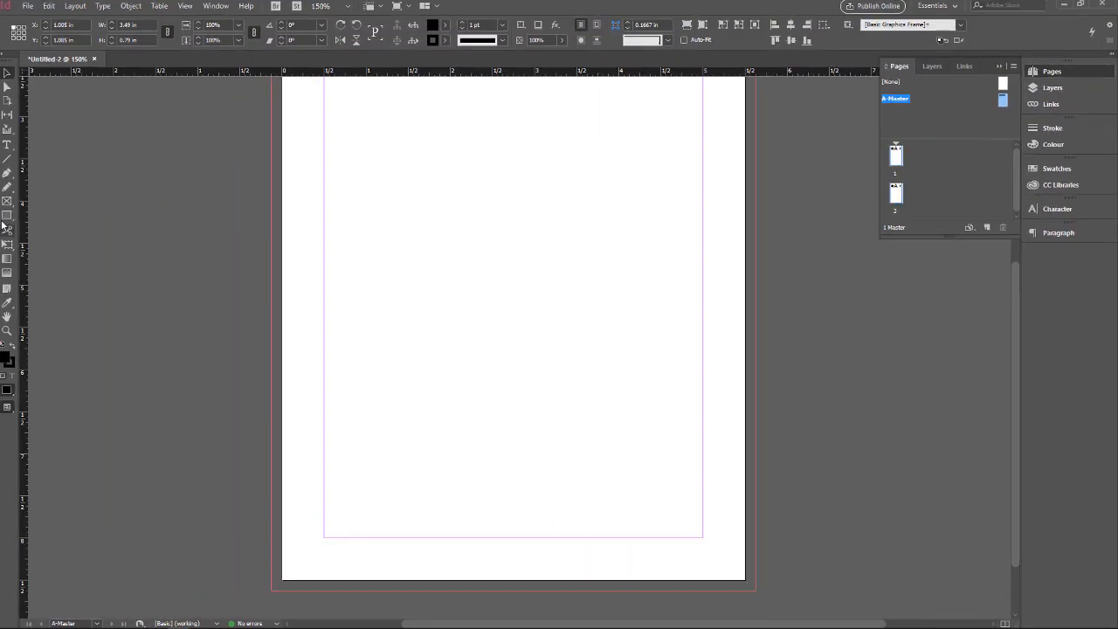
pyautogui.press('f')
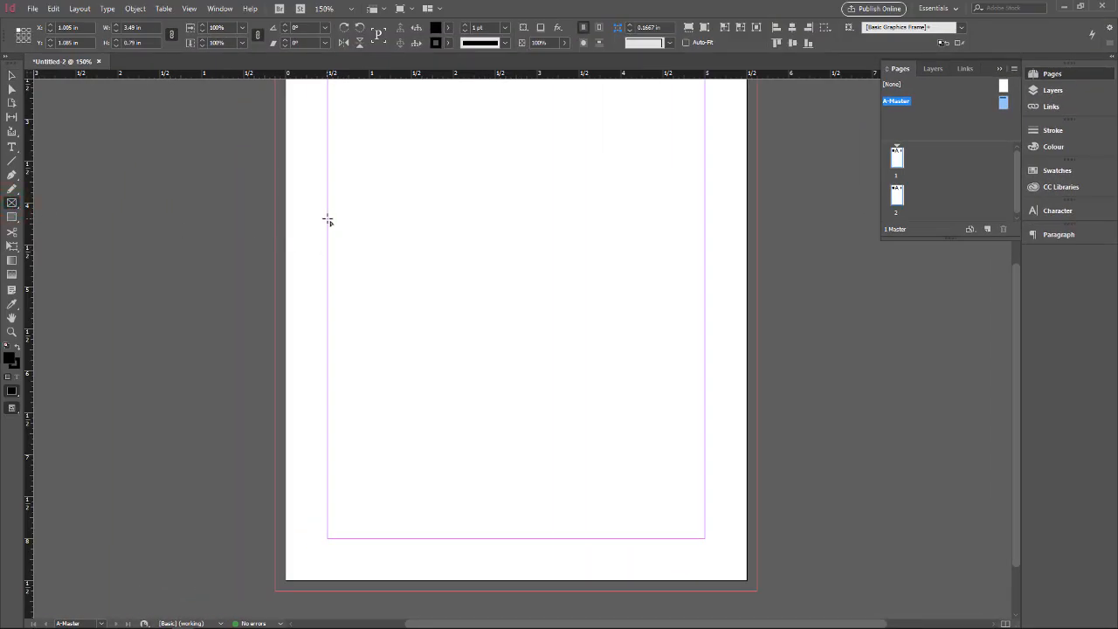
pyautogui.moveTo(328, 219); pyautogui.dragTo(782, 541)
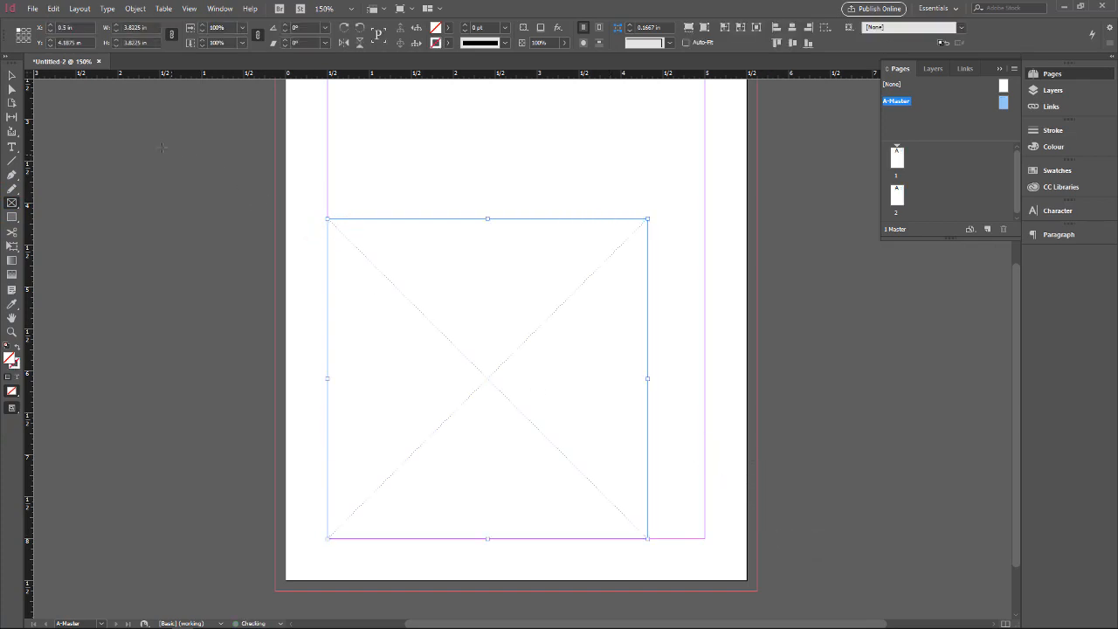
pyautogui.click(11, 77)
pyautogui.moveTo(647, 218); pyautogui.dragTo(704, 174)
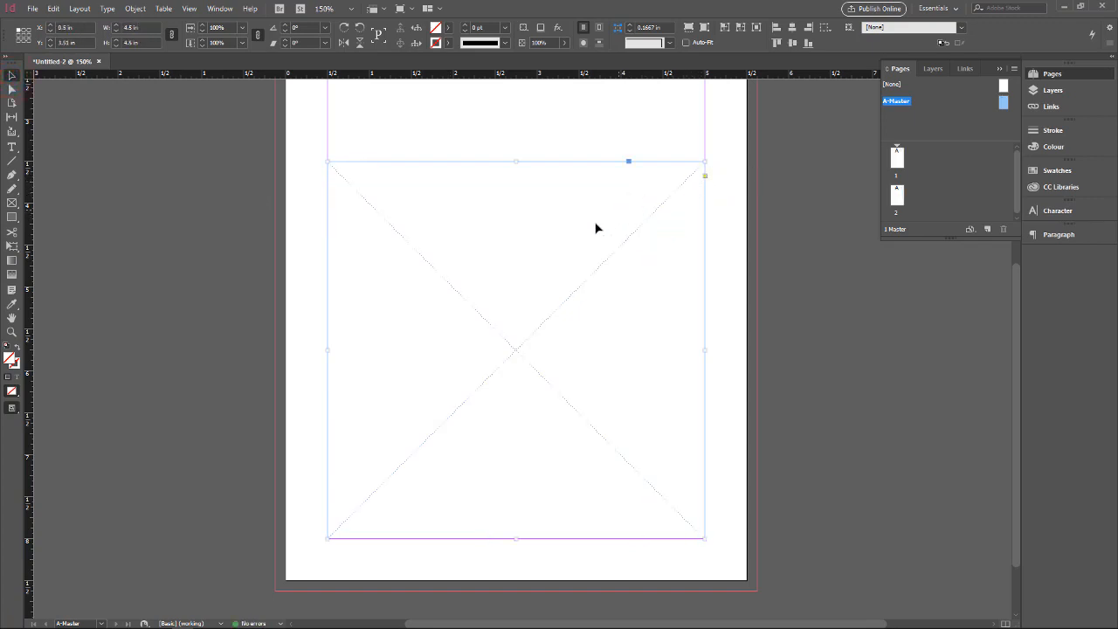
# Draw a text frame about 3.49 by 0.79 in between the black rectangle and the empty graphic frame, and select it.
pyautogui.scroll(5, 596, 229)
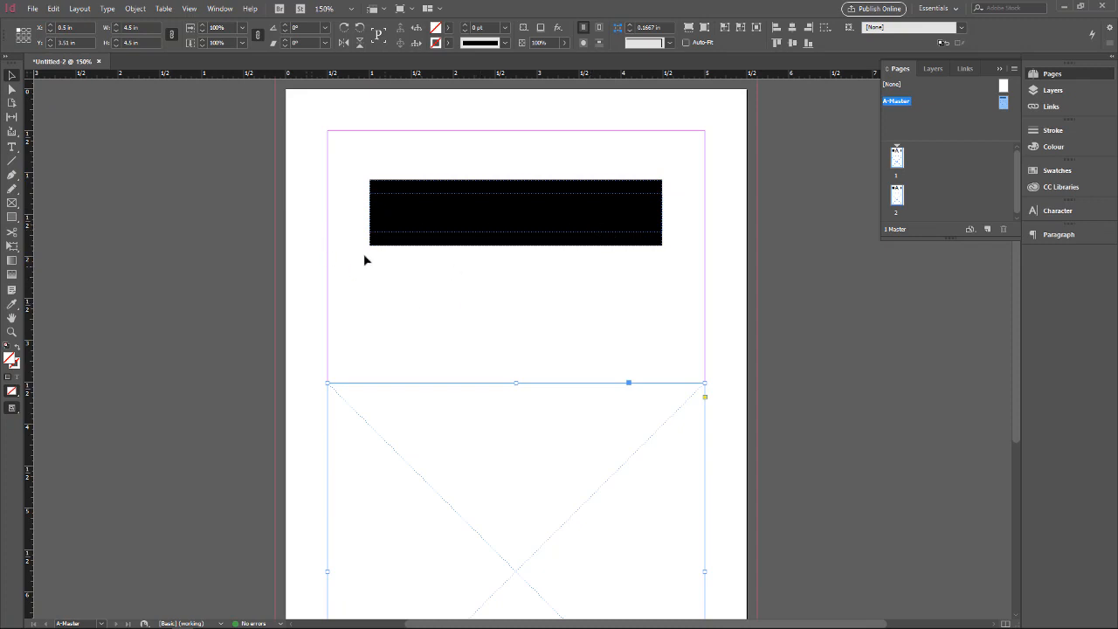
pyautogui.click(12, 146)
pyautogui.moveTo(371, 275); pyautogui.dragTo(664, 347)
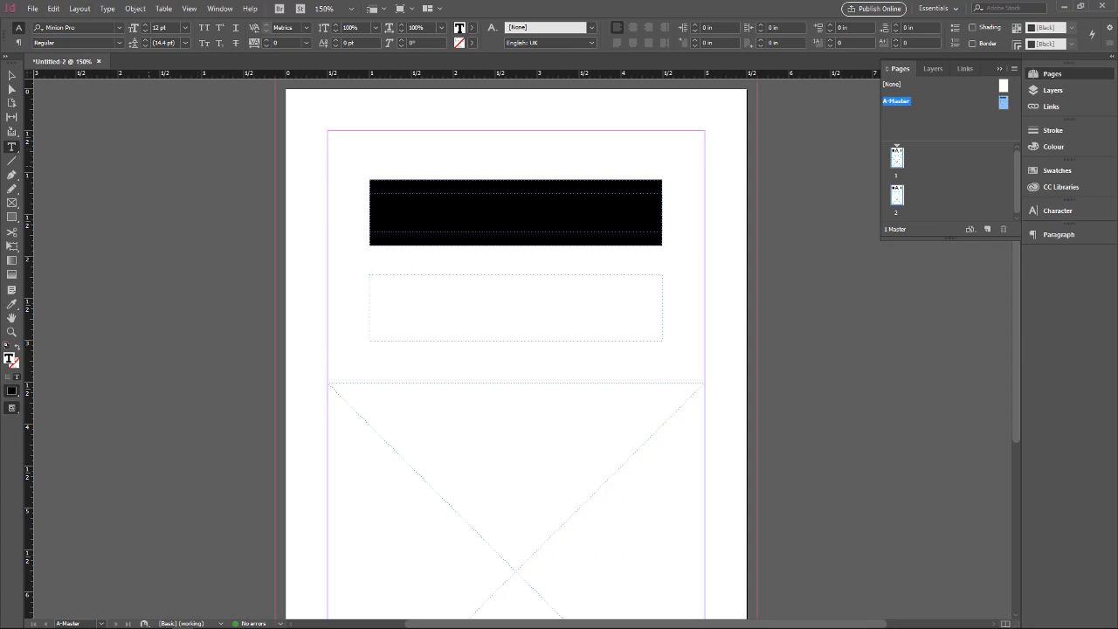
pyautogui.click(12, 75)
pyautogui.click(394, 274)
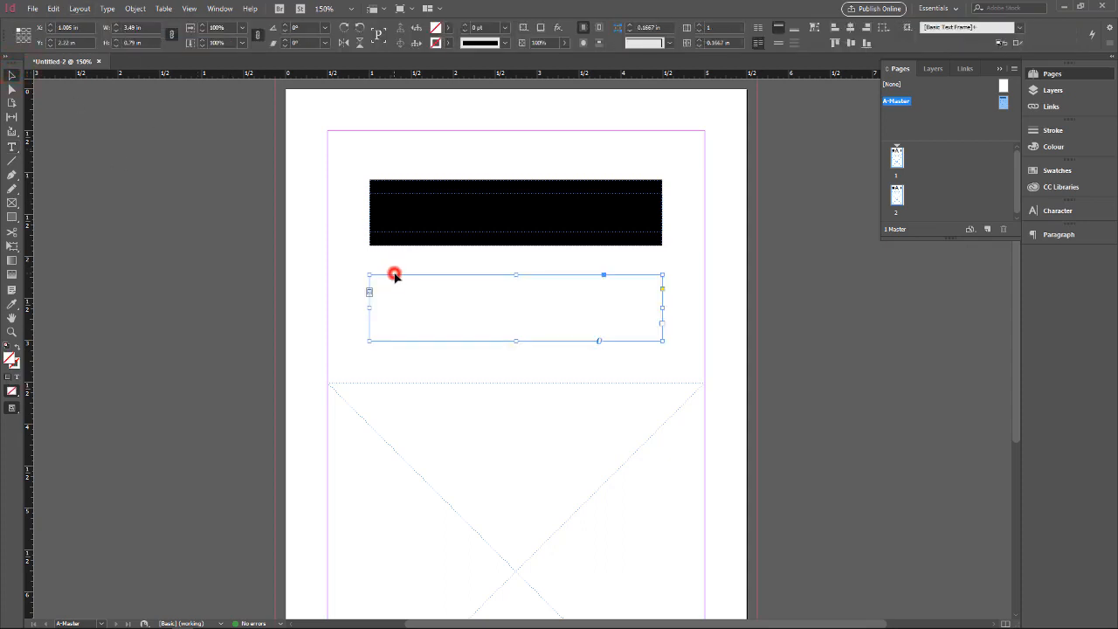
# Fill the selected text frame between the black rectangle and the image frame with placeholder text.
pyautogui.moveTo(369, 307); pyautogui.dragTo(371, 307)
pyautogui.click(106, 8)
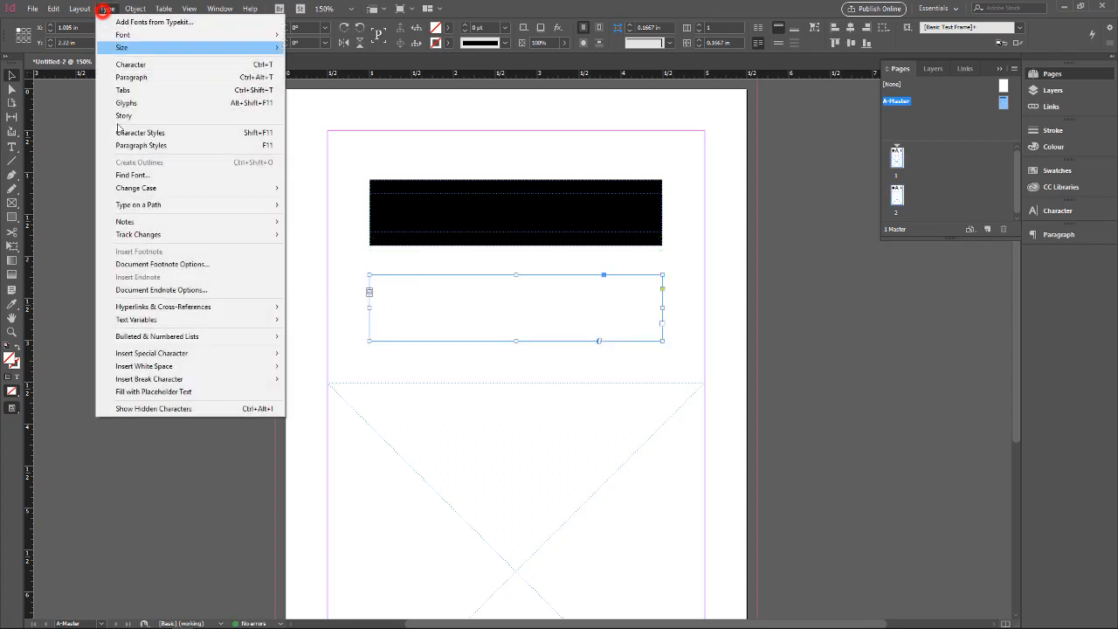
pyautogui.click(172, 390)
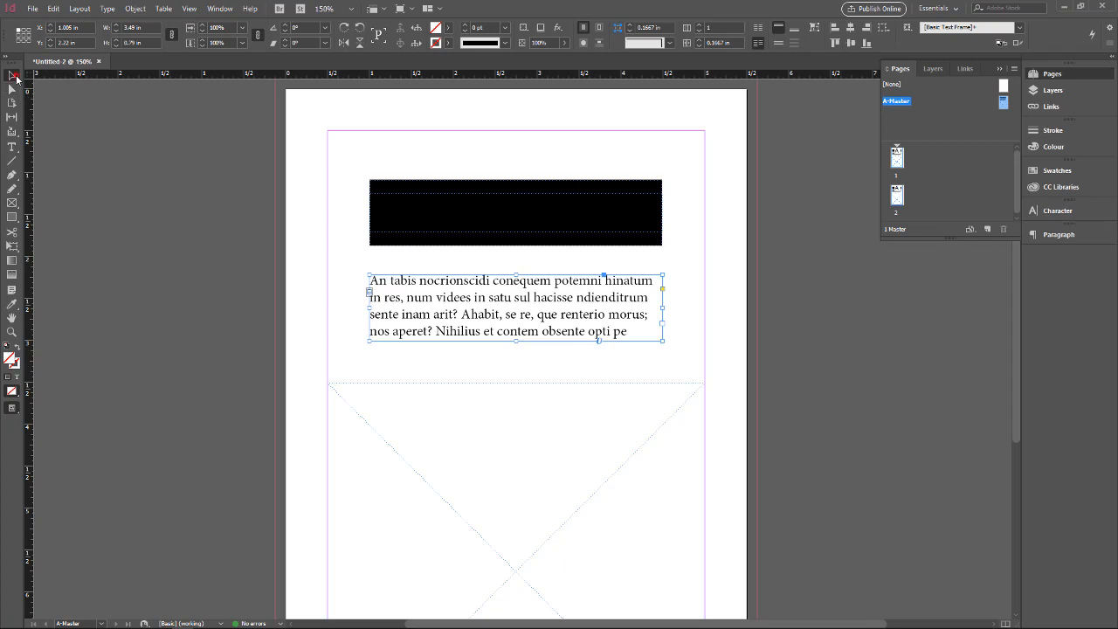
pyautogui.click(11, 76)
# Start saving the document under a new name, and create and open a folder named InDesign II inside Fall 2018.
pyautogui.scroll(-1, 469, 342)
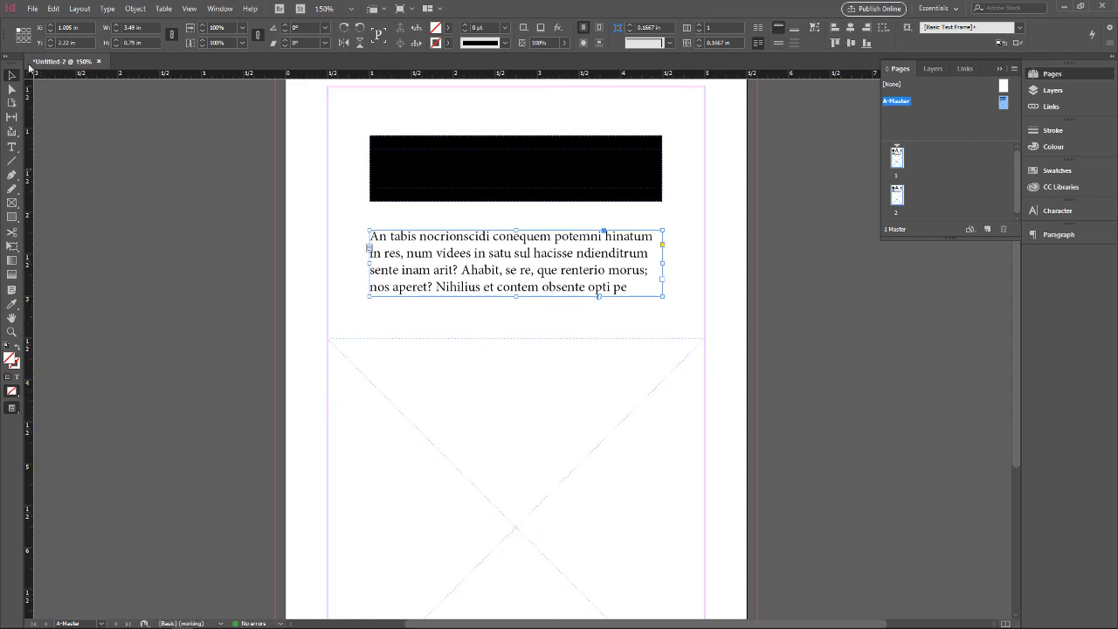
pyautogui.click(31, 8)
pyautogui.moveTo(53, 8)
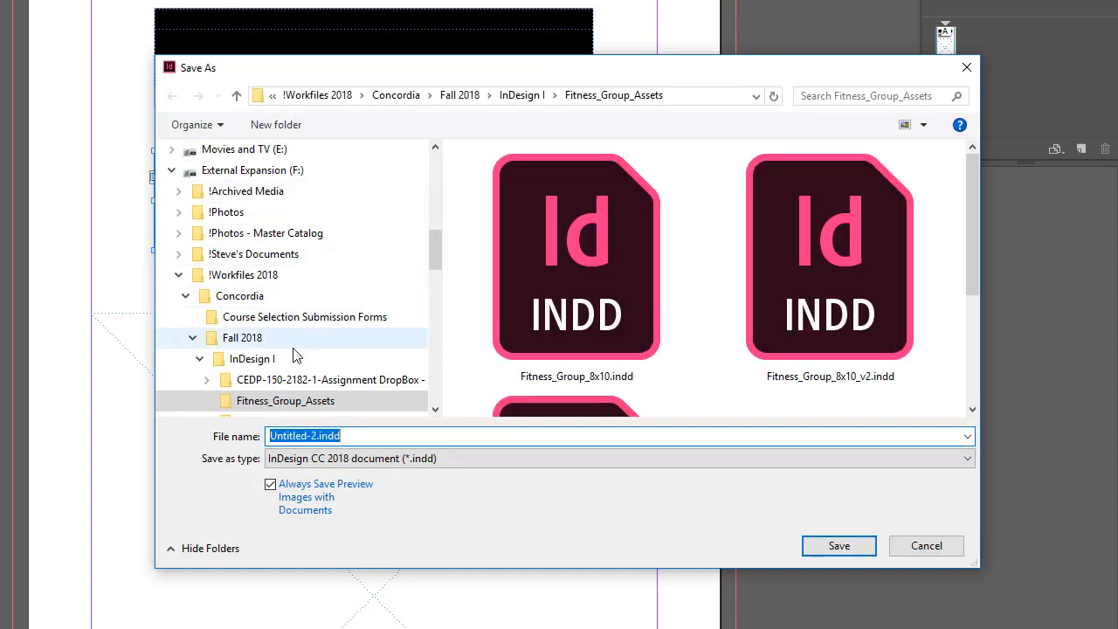
pyautogui.click(200, 358)
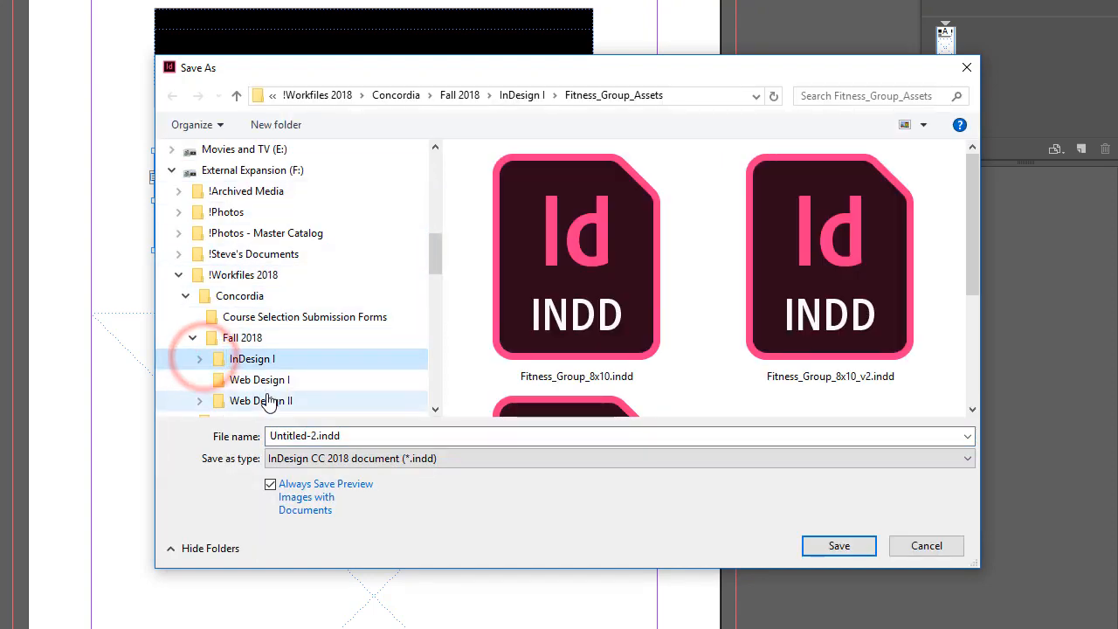
pyautogui.click(249, 341)
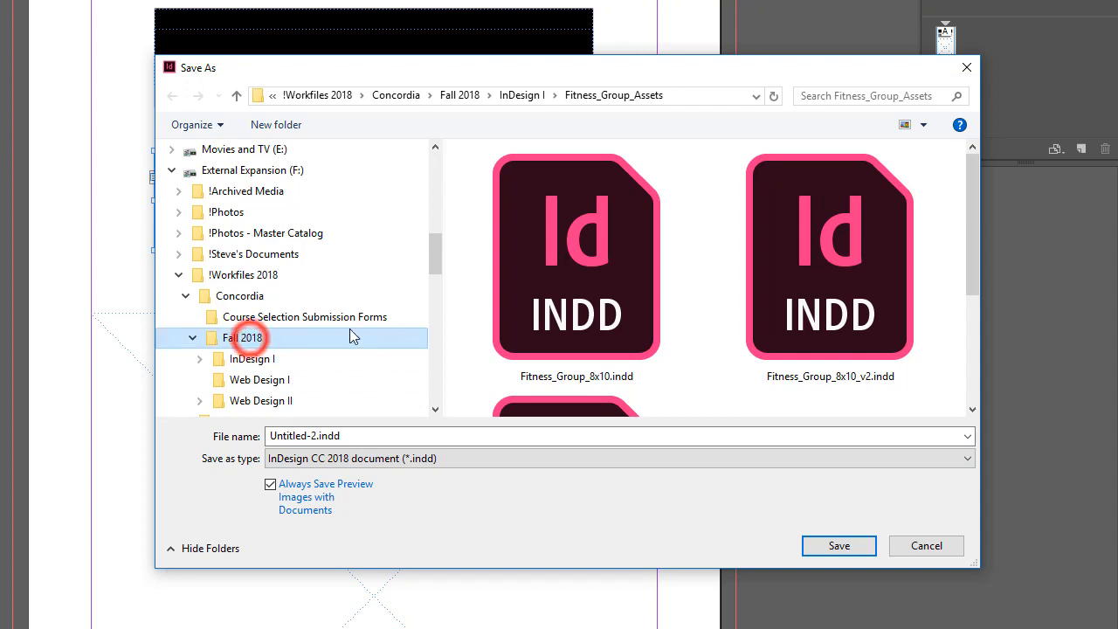
pyautogui.click(276, 125)
pyautogui.write('In')
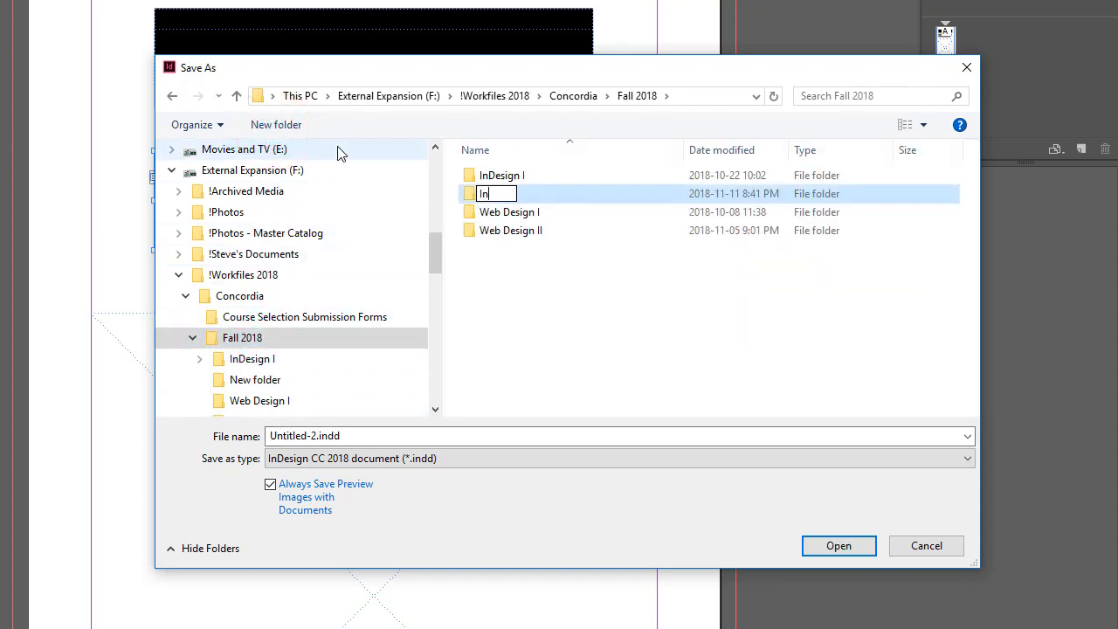
pyautogui.write('Design II')
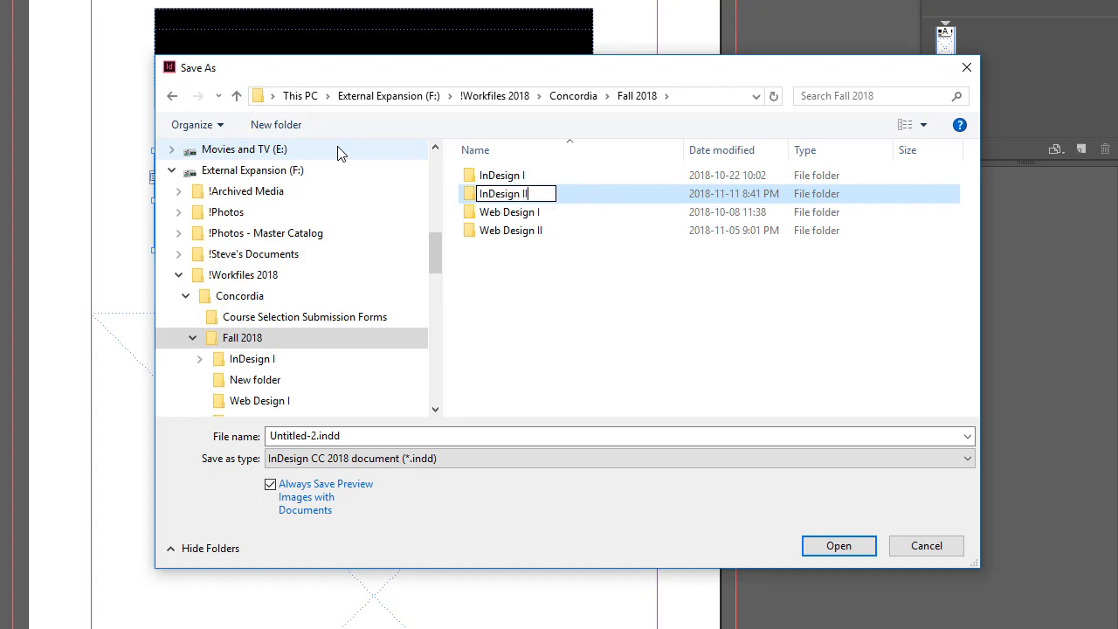
pyautogui.press('Return')
pyautogui.press('Return')
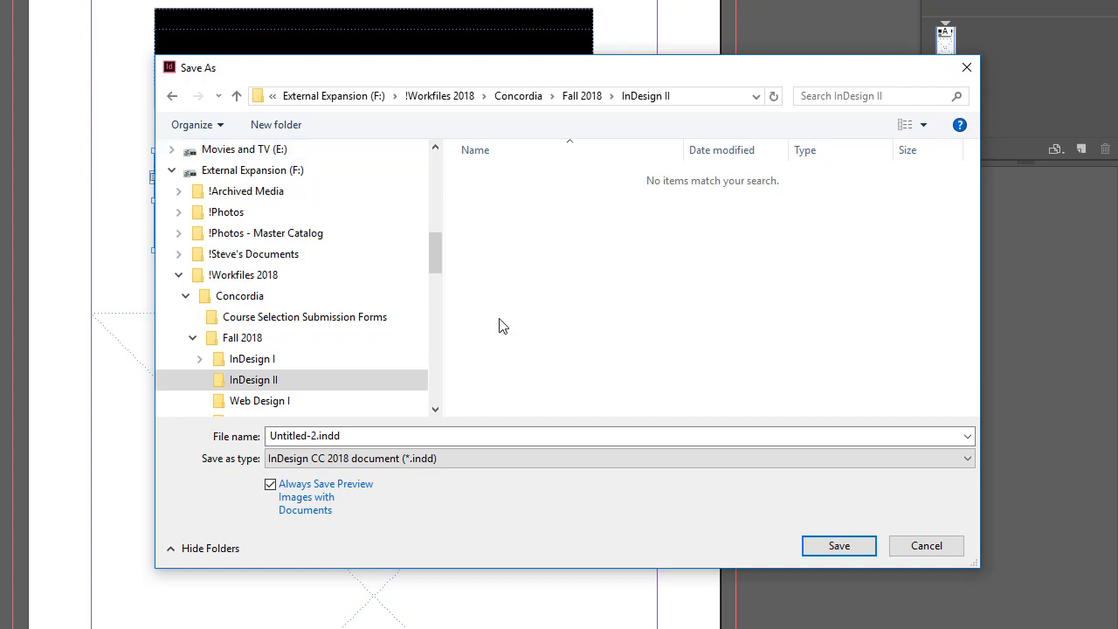
# Set the save format to InDesign CC 2018 template (*.indt).
pyautogui.doubleClick(315, 436)
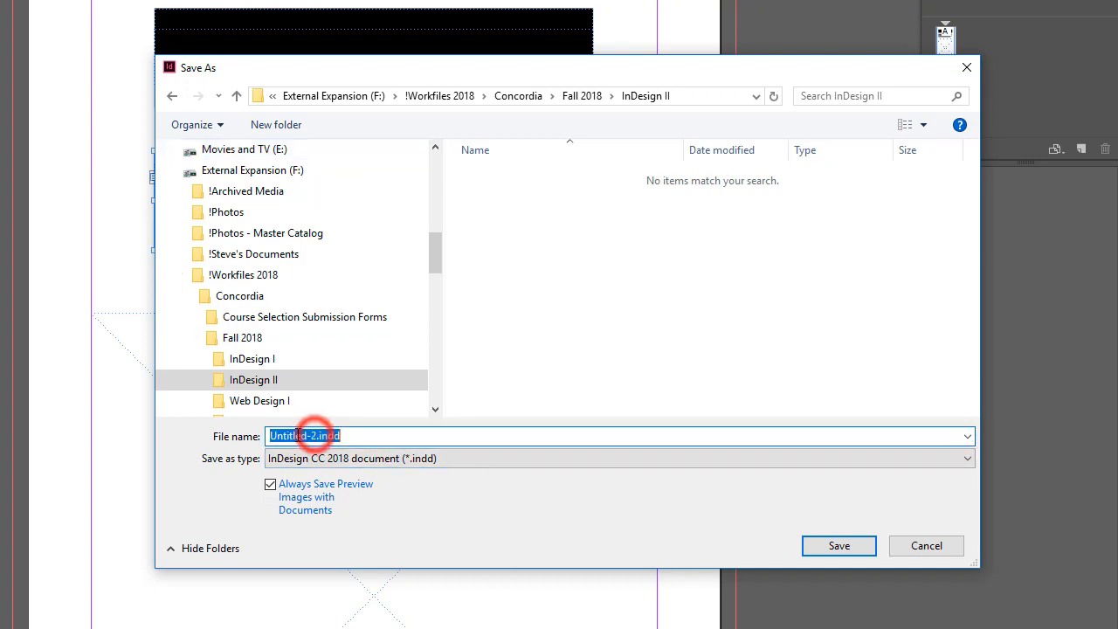
pyautogui.click(314, 436)
pyautogui.doubleClick(310, 436)
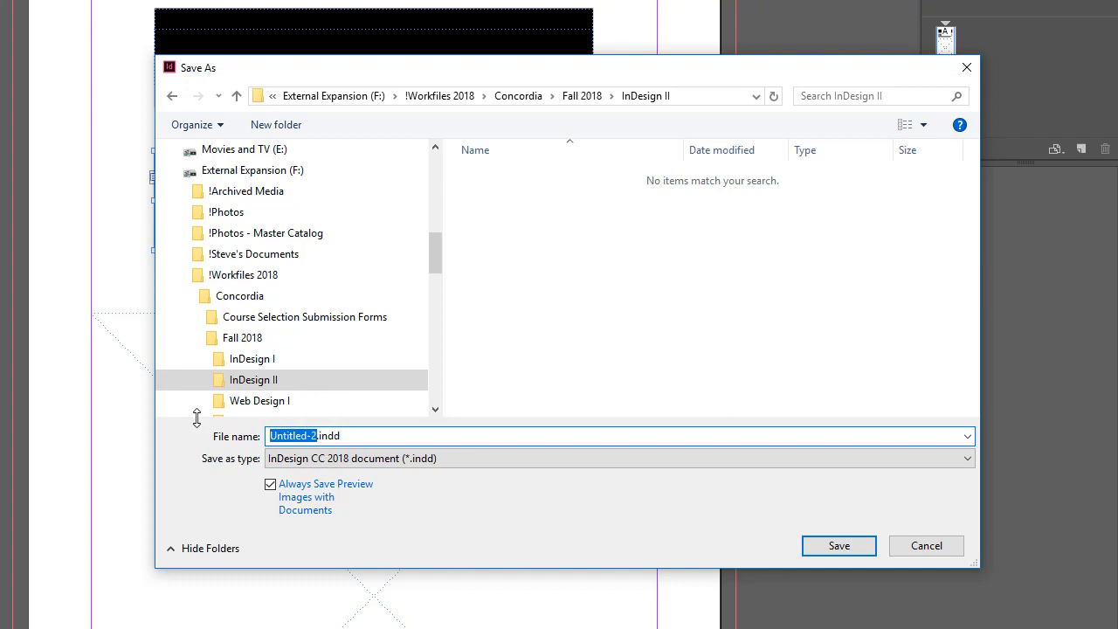
pyautogui.click(492, 458)
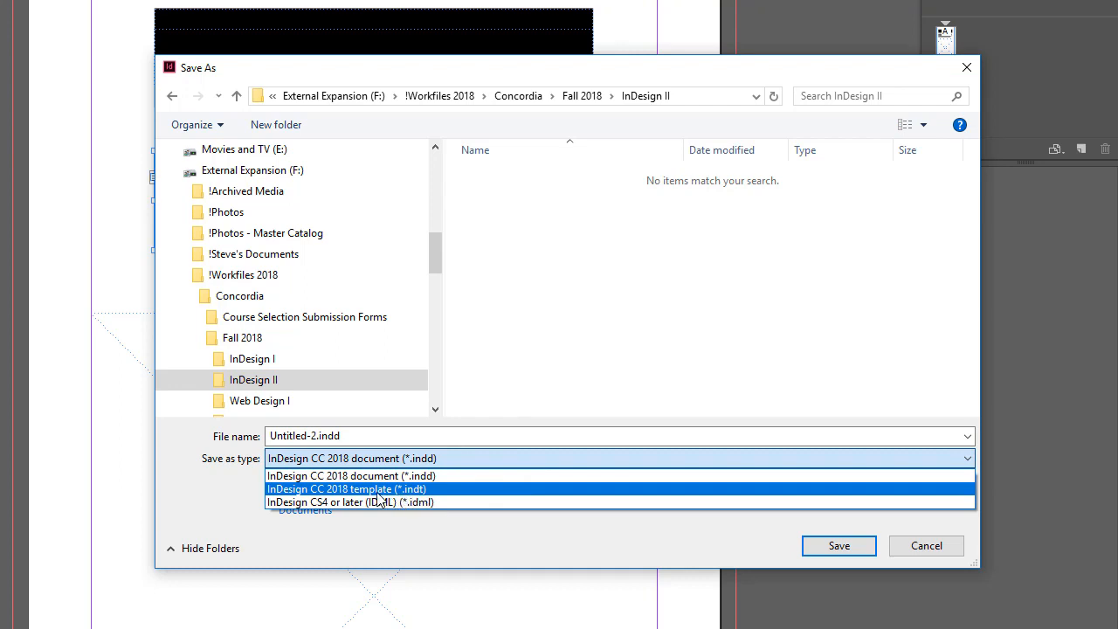
pyautogui.click(432, 491)
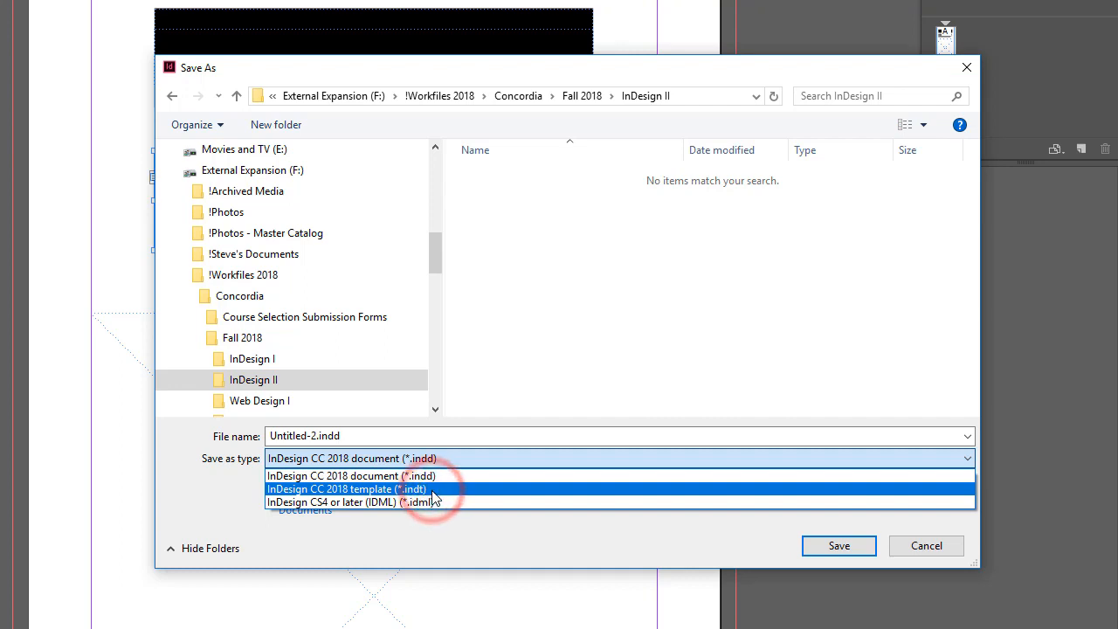
# Name the file chapter-template.indt and save it as an InDesign CC 2018 template in the InDesign II folder.
pyautogui.doubleClick(295, 436)
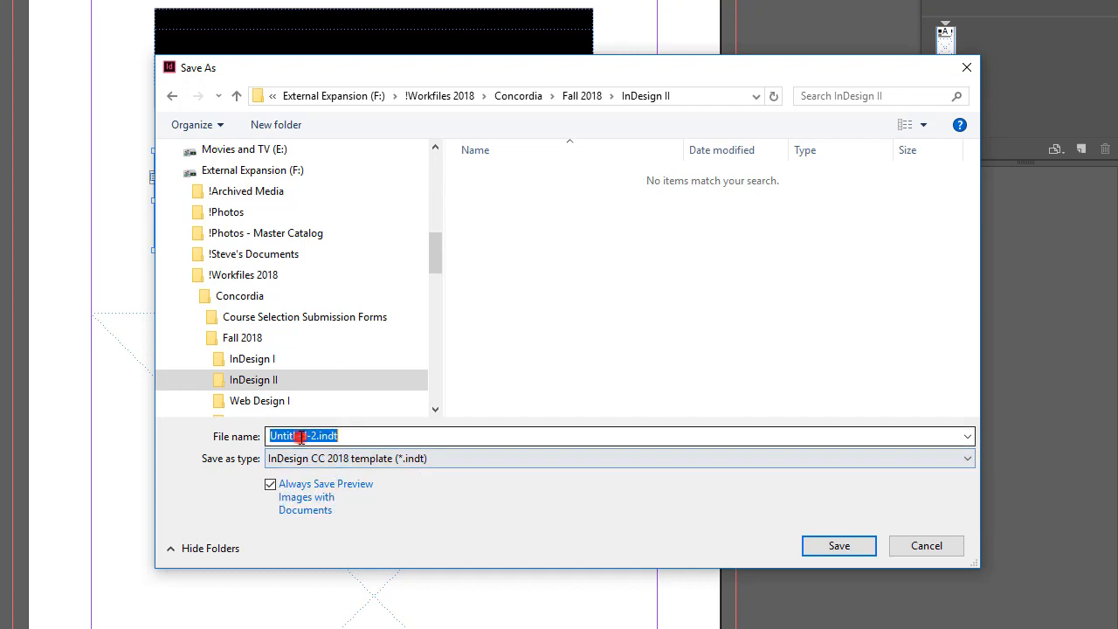
pyautogui.click(317, 436)
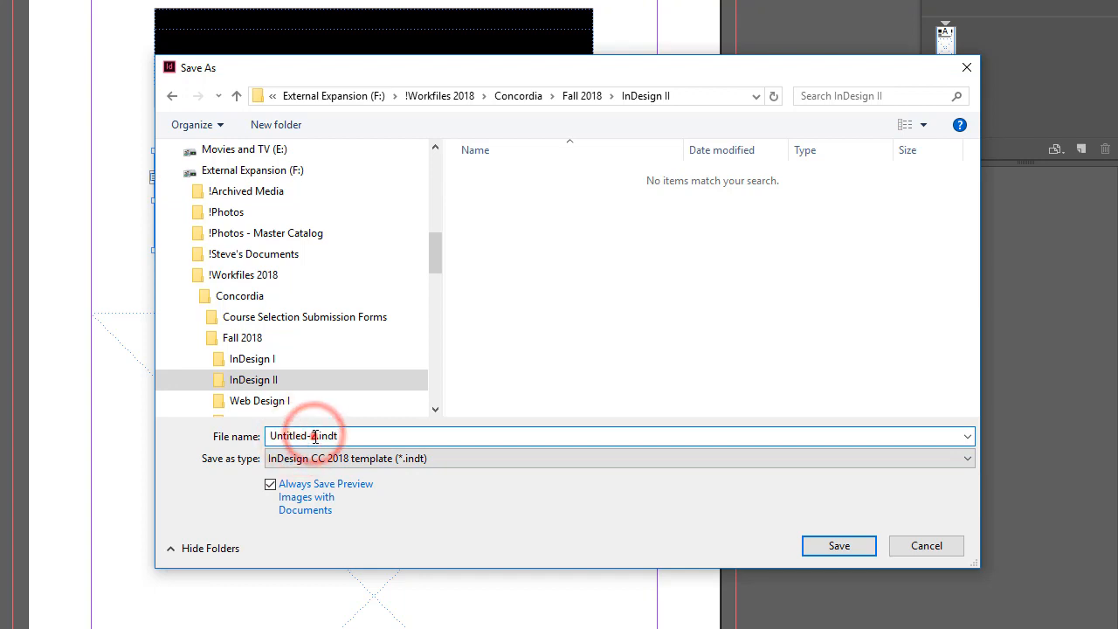
pyautogui.moveTo(316, 436); pyautogui.dragTo(262, 437)
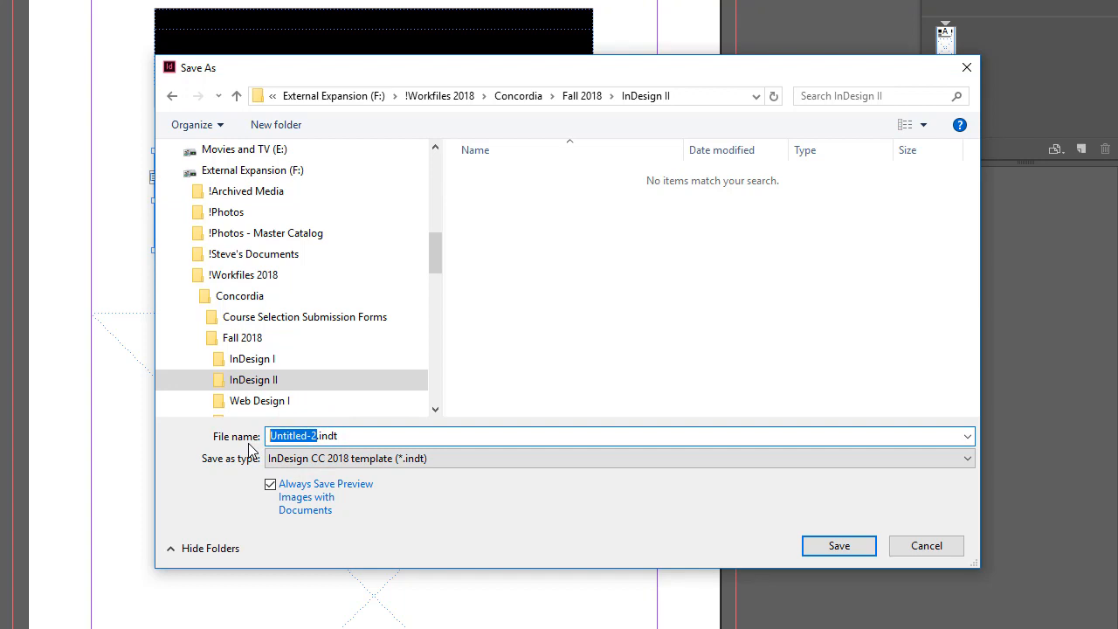
pyautogui.write('chapter-temp')
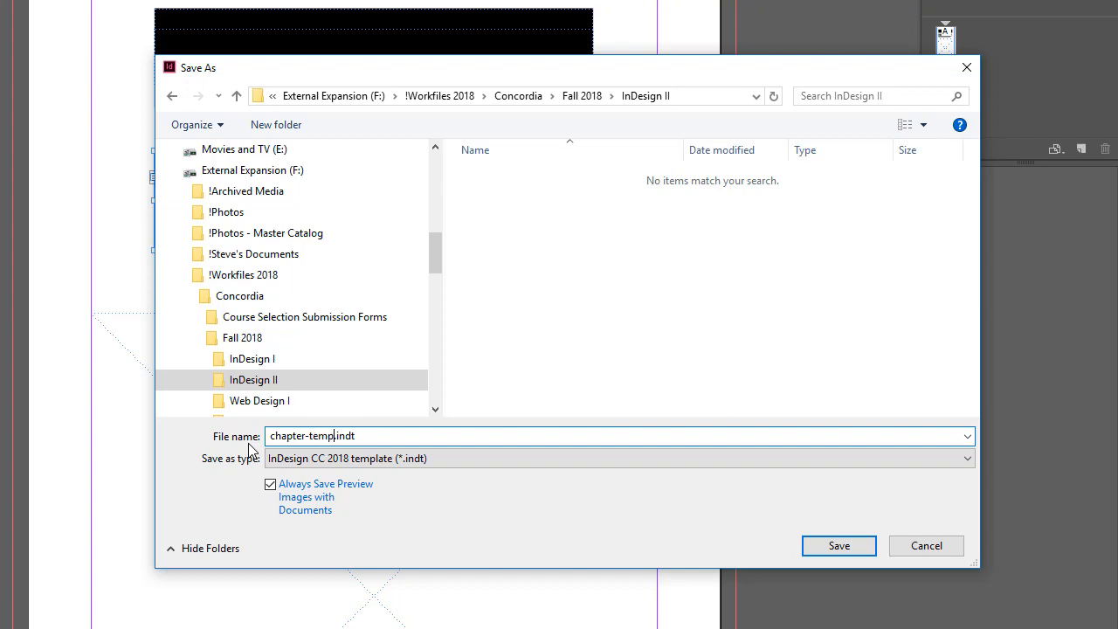
pyautogui.write('late')
pyautogui.click(446, 458)
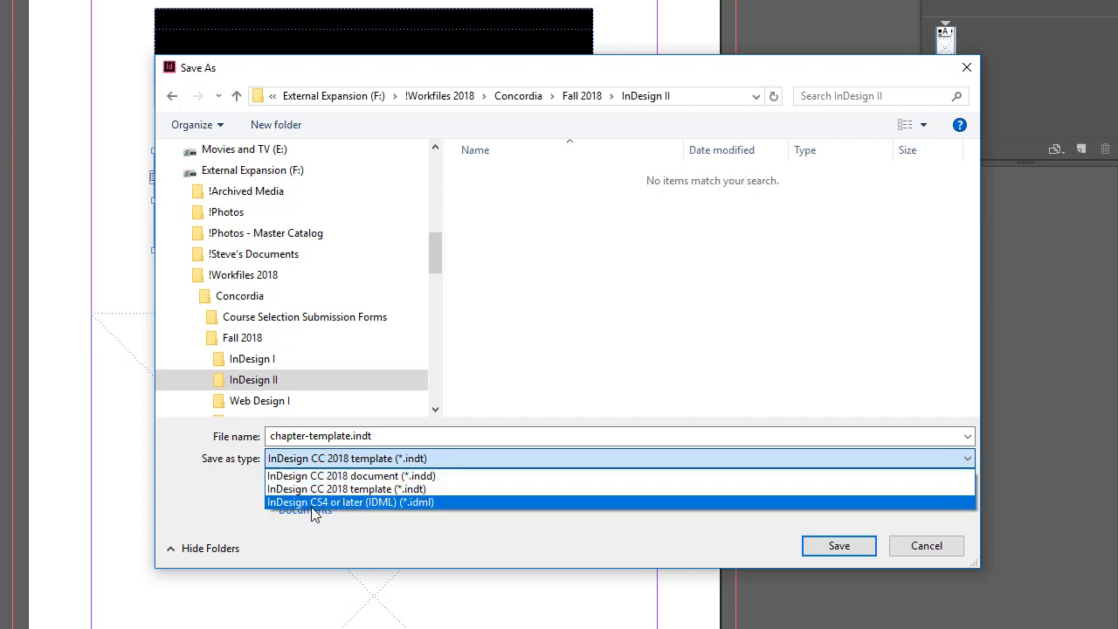
pyautogui.click(400, 491)
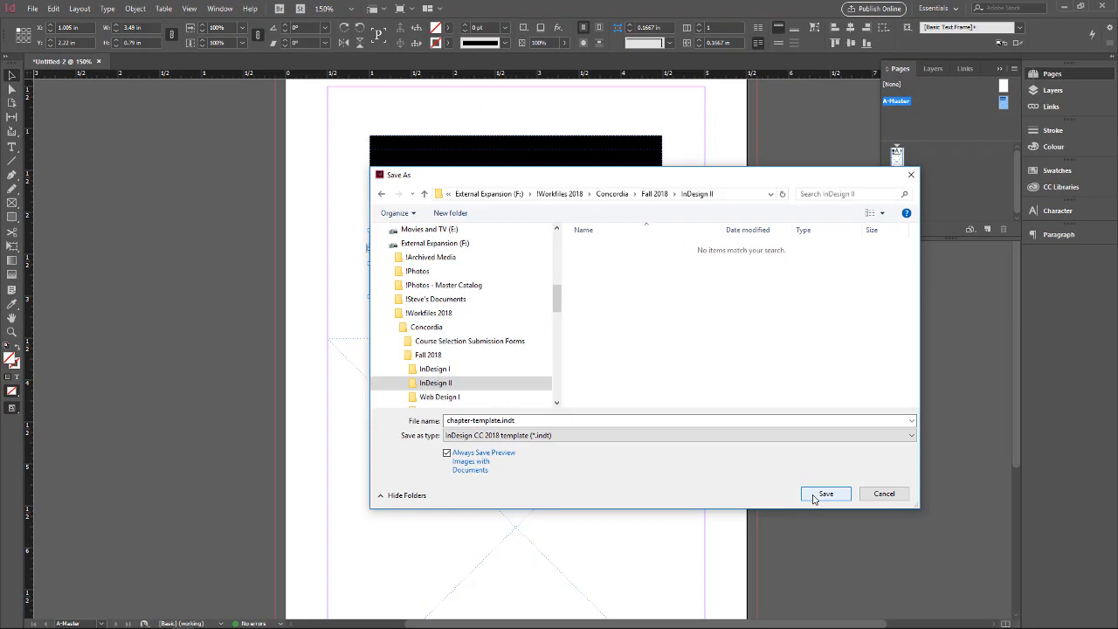
pyautogui.click(814, 496)
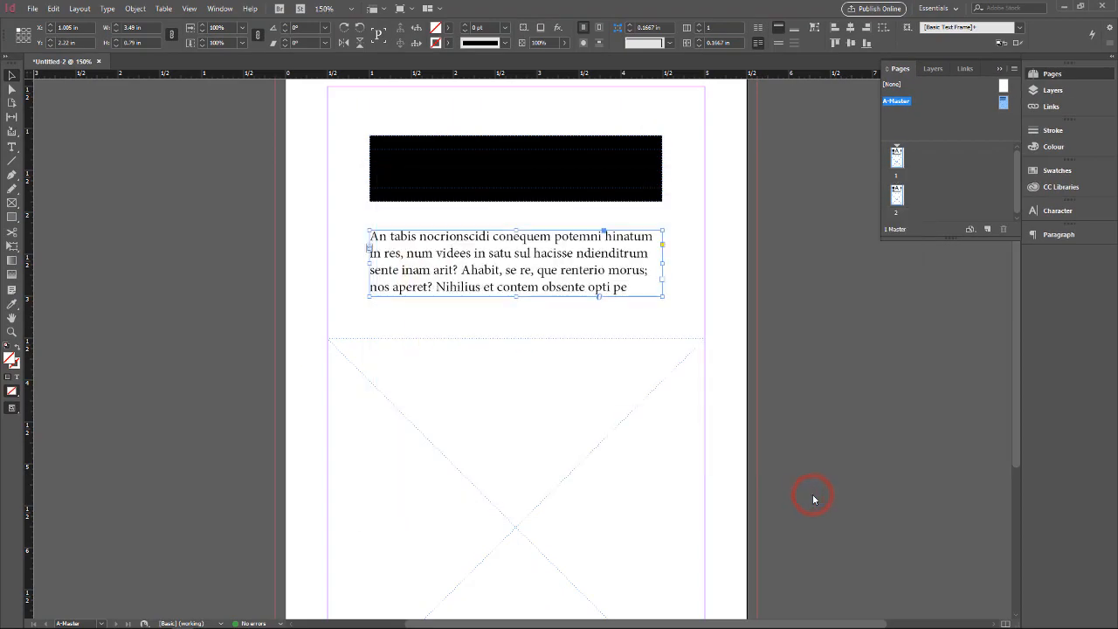